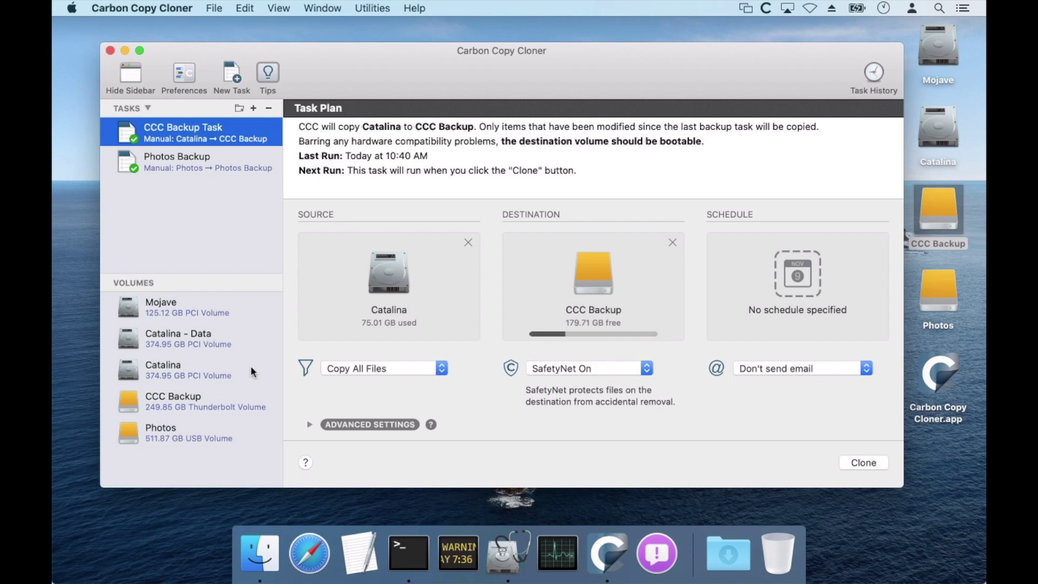
# Review the Photos Backup task's plan, then return to the Catalina to CCC Backup task
pyautogui.click(217, 163)
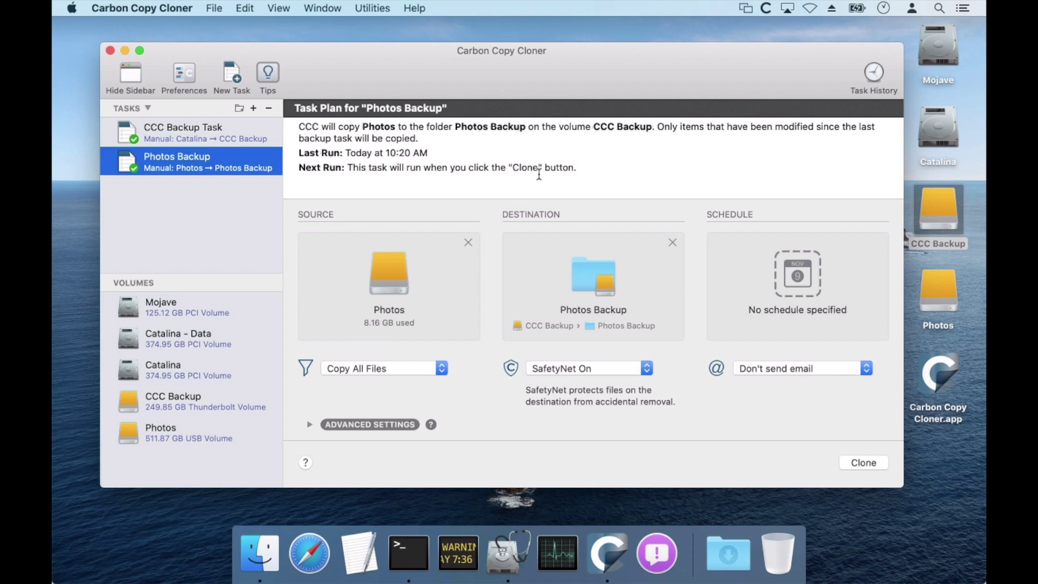
pyautogui.click(211, 139)
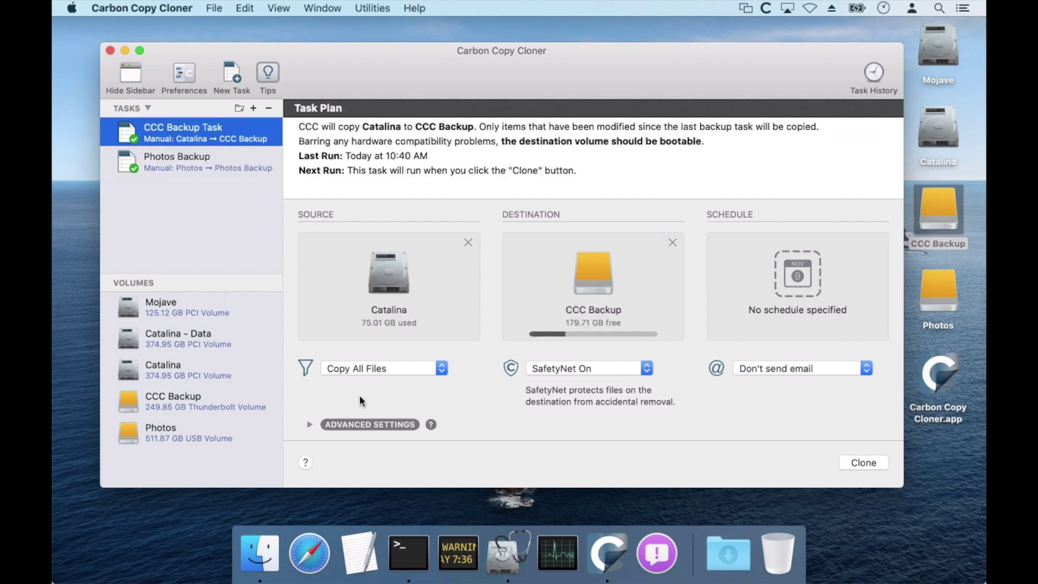
# Open the CCC Backup volume in Finder to compare its contents with the Carbon Copy Cloner plan
pyautogui.doubleClick(945, 218)
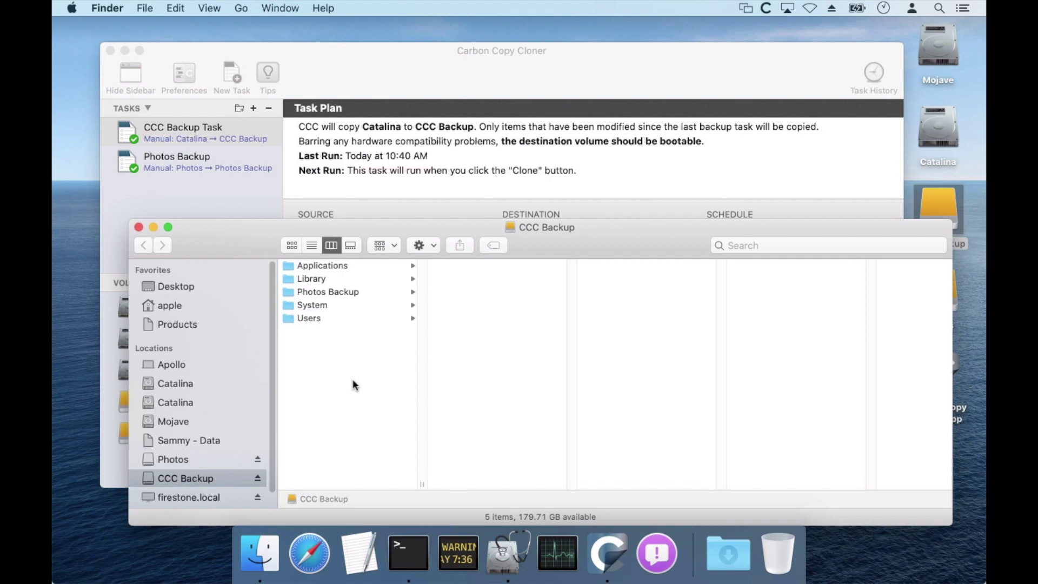
pyautogui.click(628, 92)
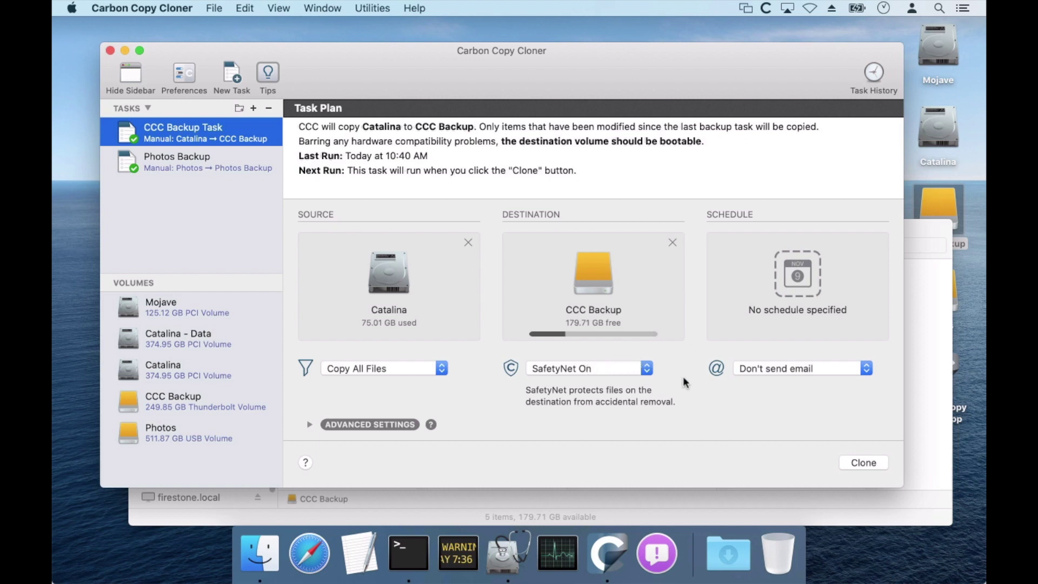
pyautogui.click(917, 337)
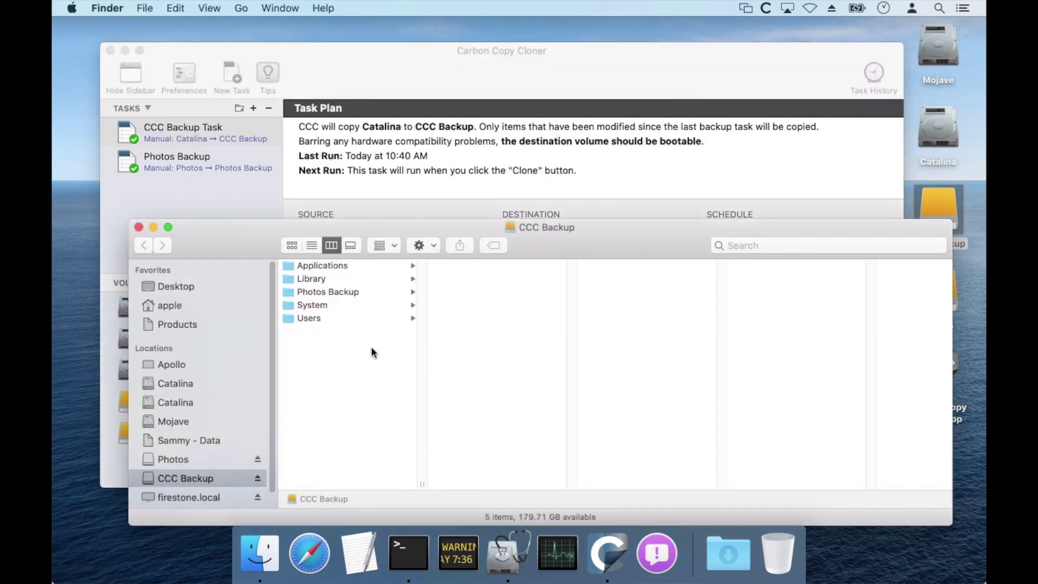
# Run the Catalina to CCC Backup clone task in Carbon Copy Cloner
pyautogui.click(648, 89)
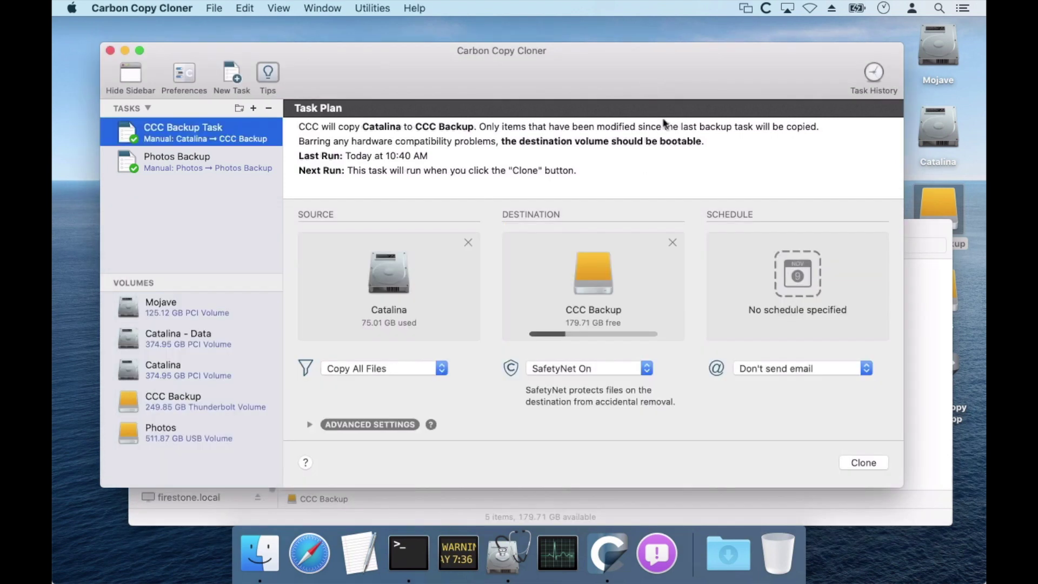
pyautogui.click(847, 463)
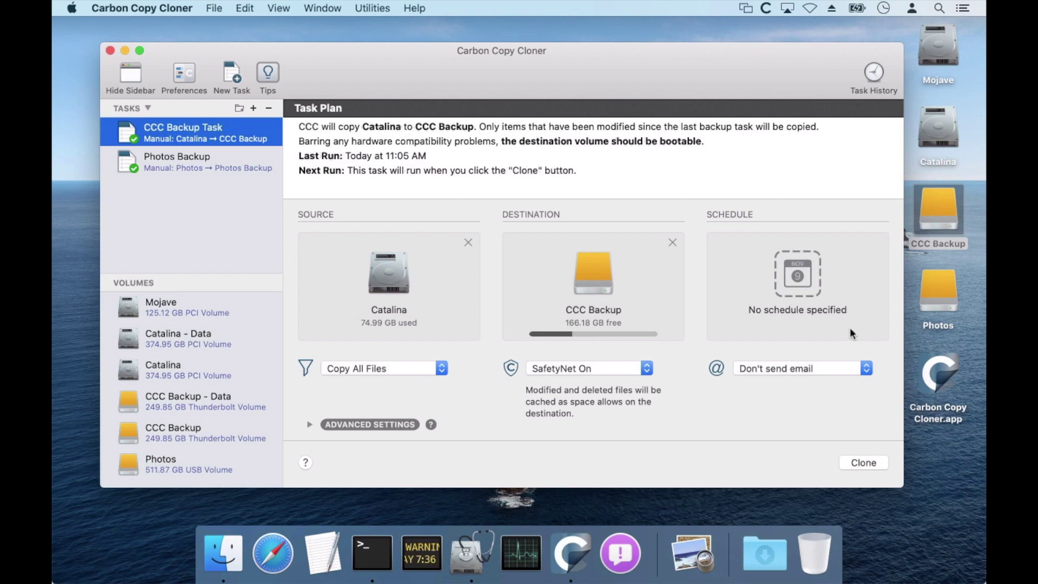
pyautogui.doubleClick(953, 214)
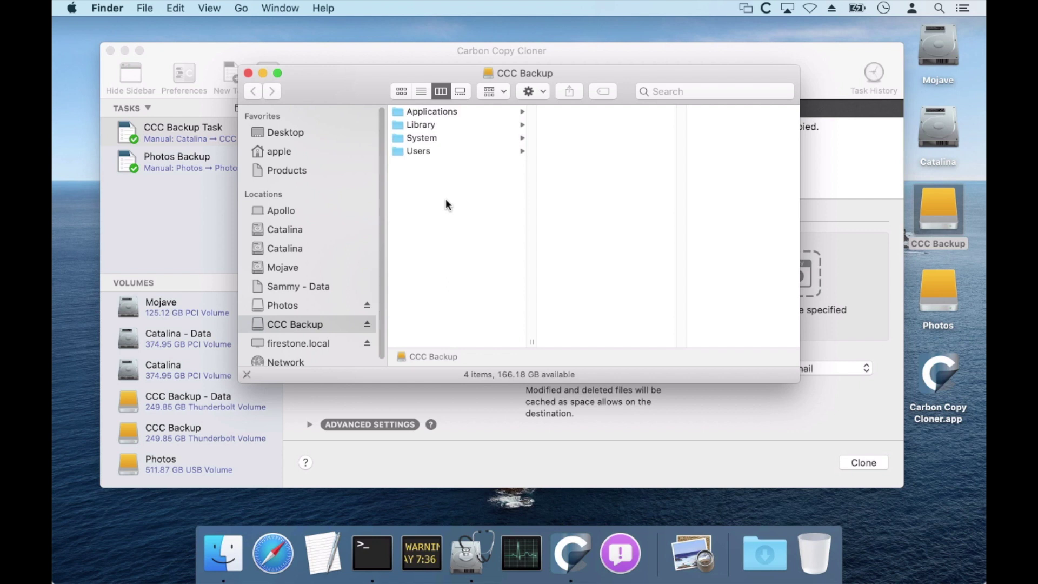
pyautogui.click(248, 73)
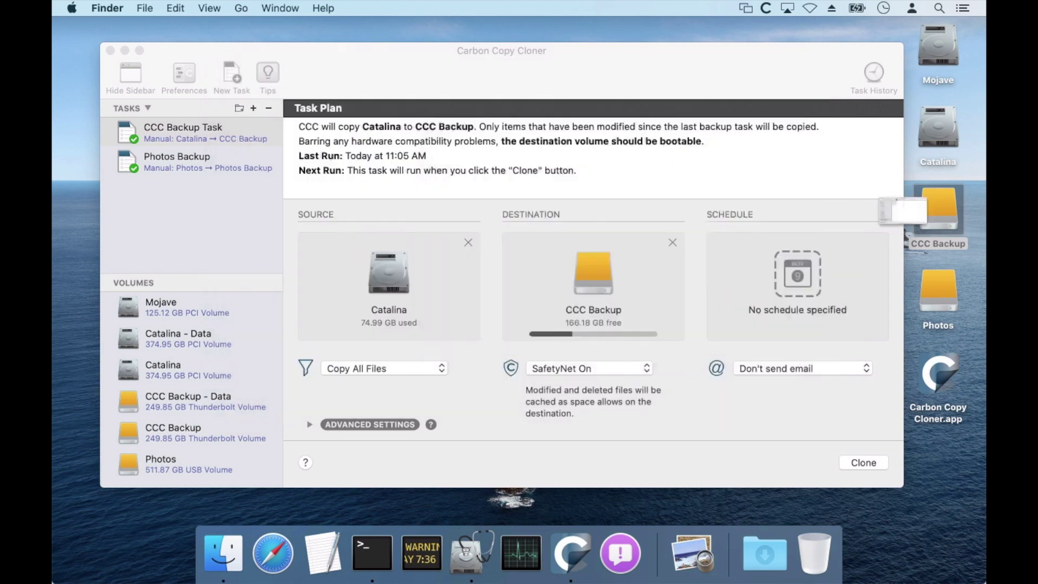
pyautogui.click(373, 80)
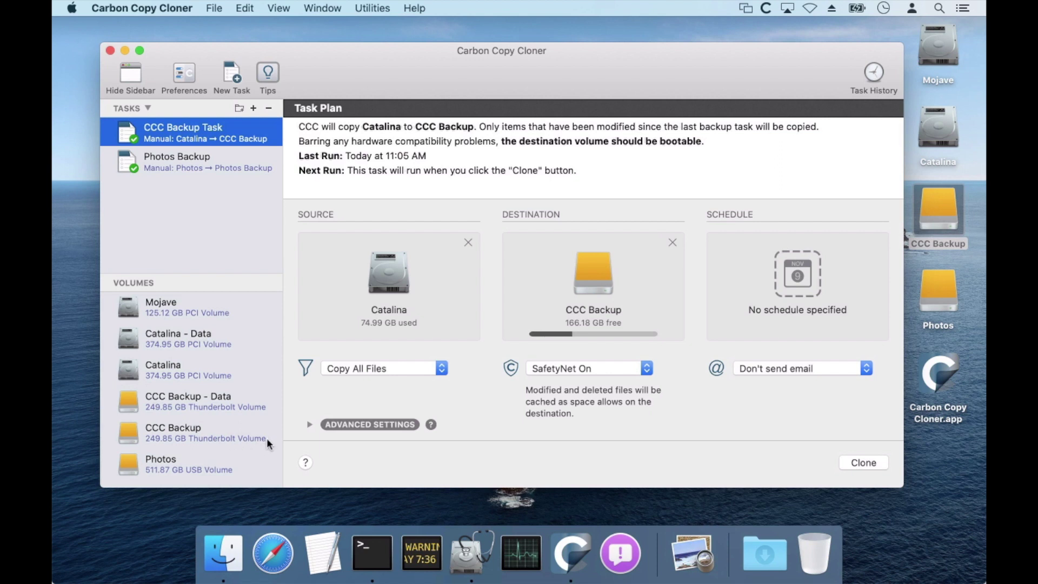
pyautogui.rightClick(208, 401)
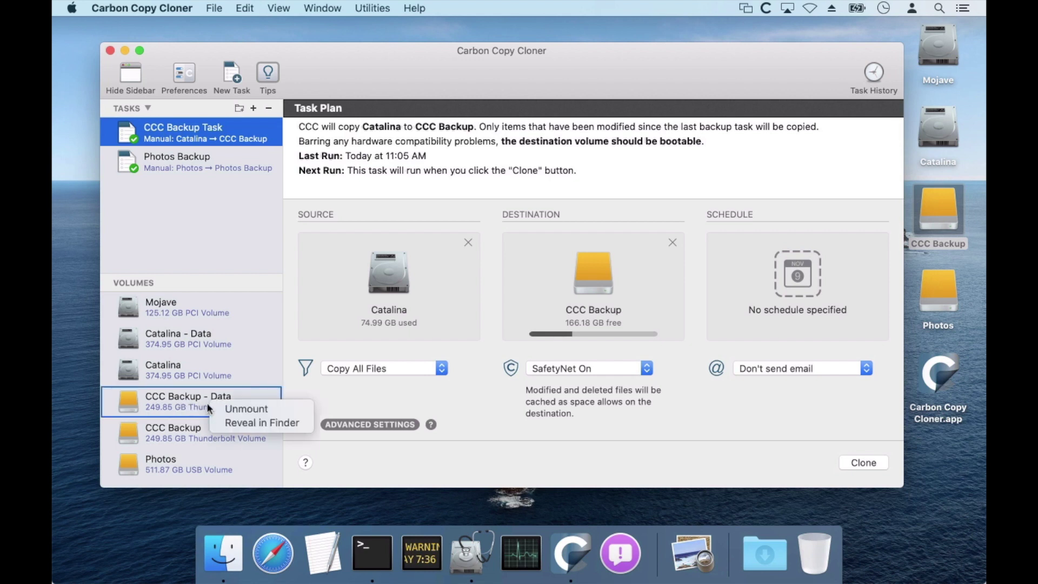
pyautogui.click(237, 420)
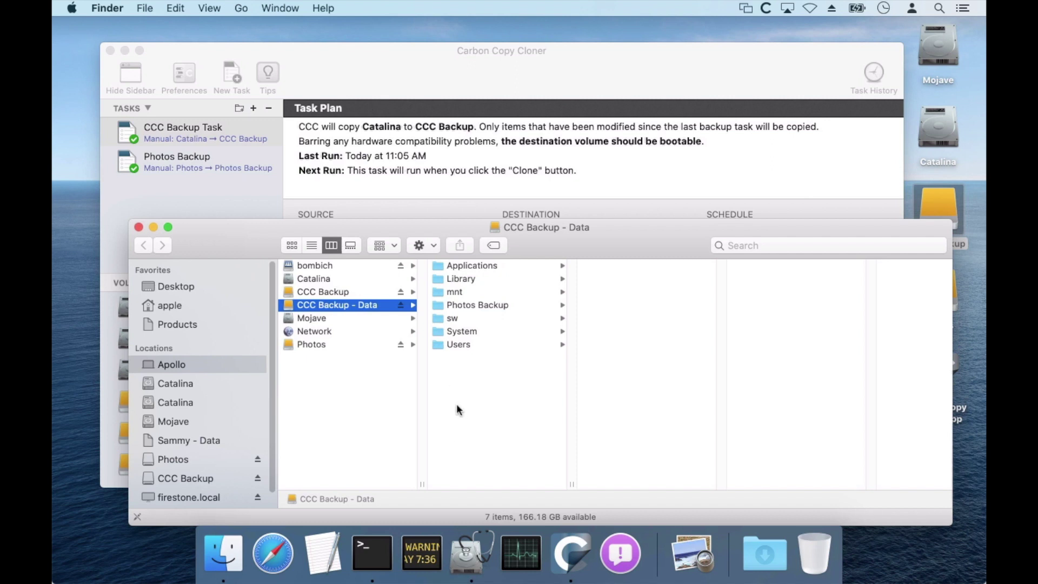
pyautogui.click(138, 227)
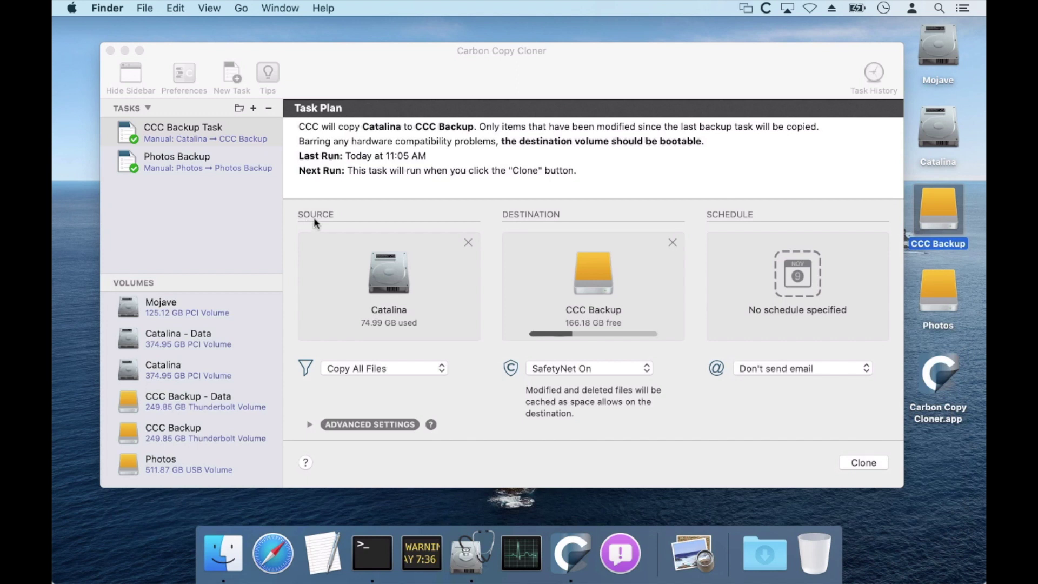
pyautogui.click(391, 208)
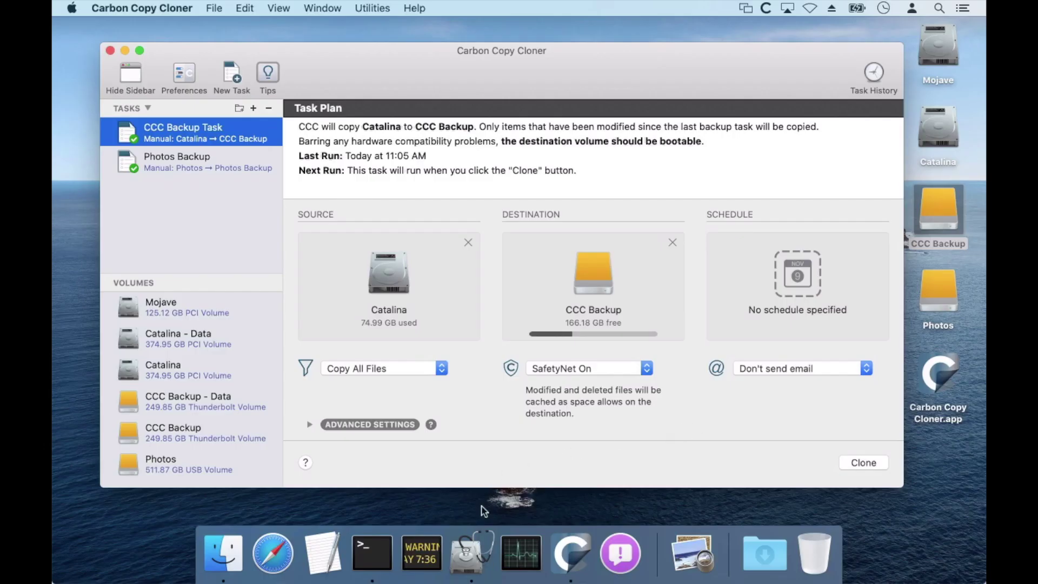
# In Disk Utility, show all devices and compare the CCC Backup and CCC Backup - Data volume details
pyautogui.click(469, 554)
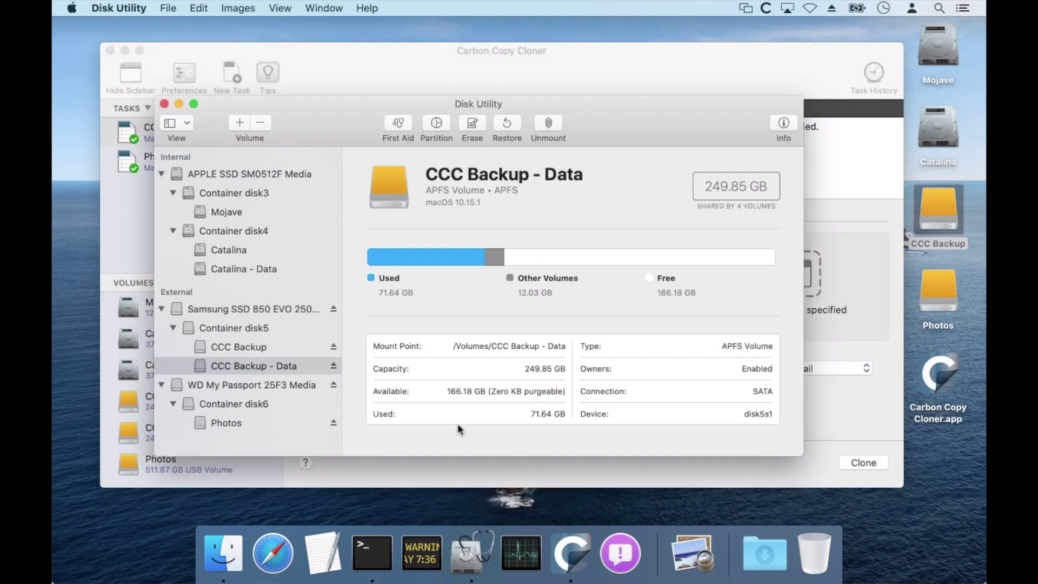
pyautogui.click(171, 124)
pyautogui.click(214, 177)
pyautogui.click(224, 345)
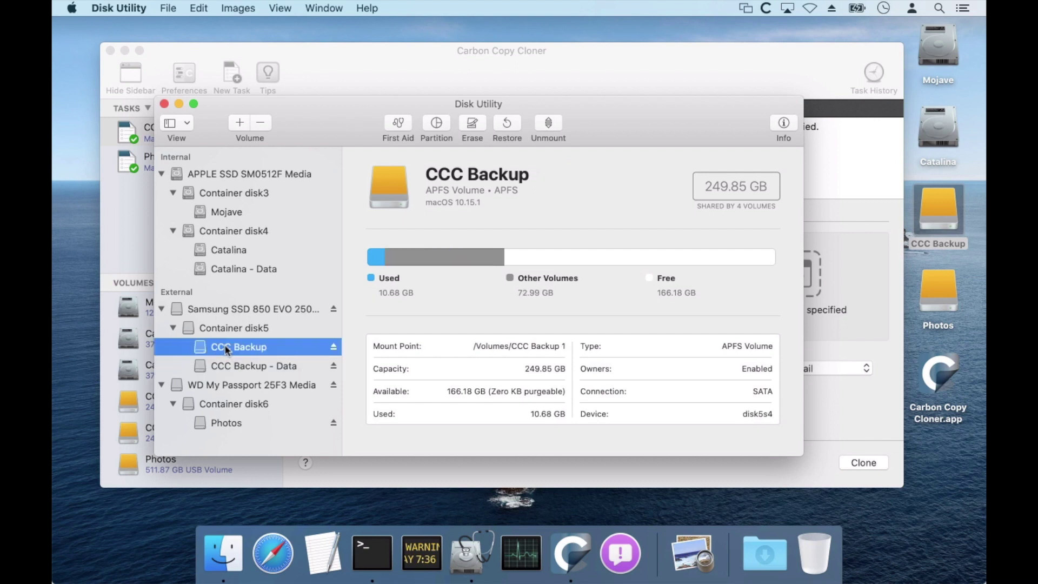
pyautogui.click(297, 367)
pyautogui.click(253, 347)
# Delete only the CCC Backup system volume from container disk5, leaving CCC Backup - Data
pyautogui.click(261, 123)
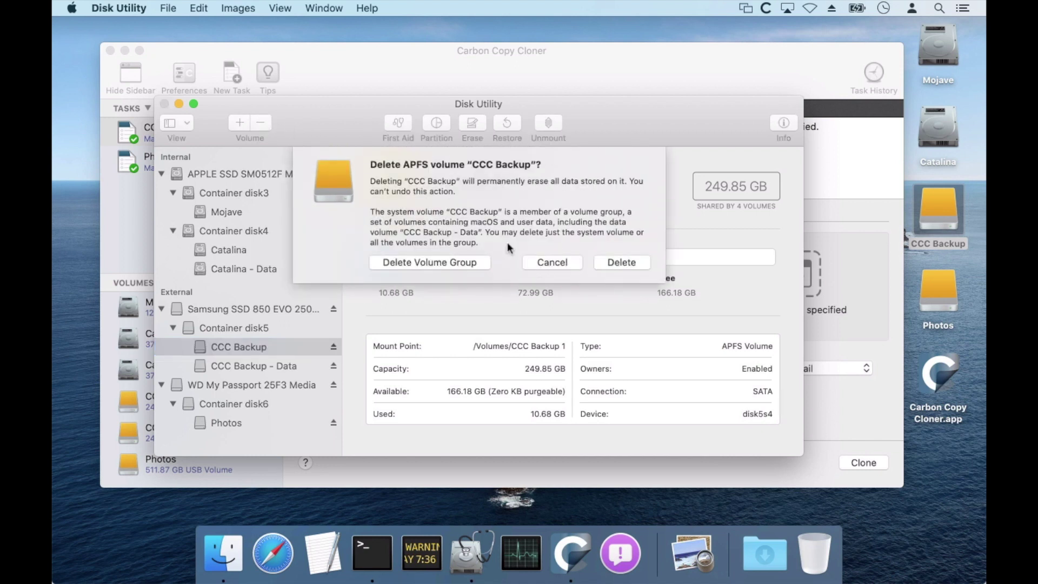
pyautogui.click(633, 263)
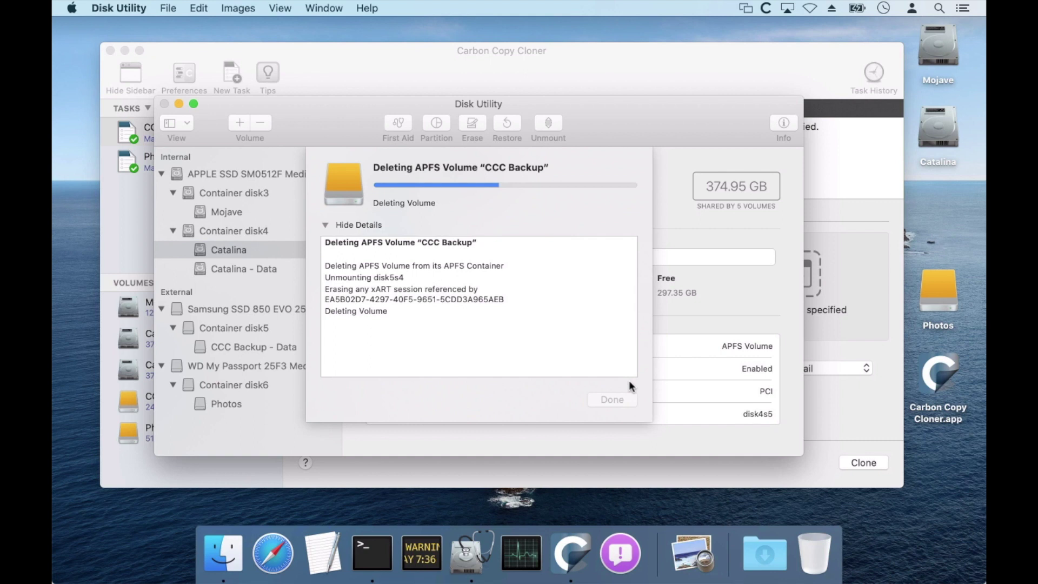
pyautogui.click(612, 399)
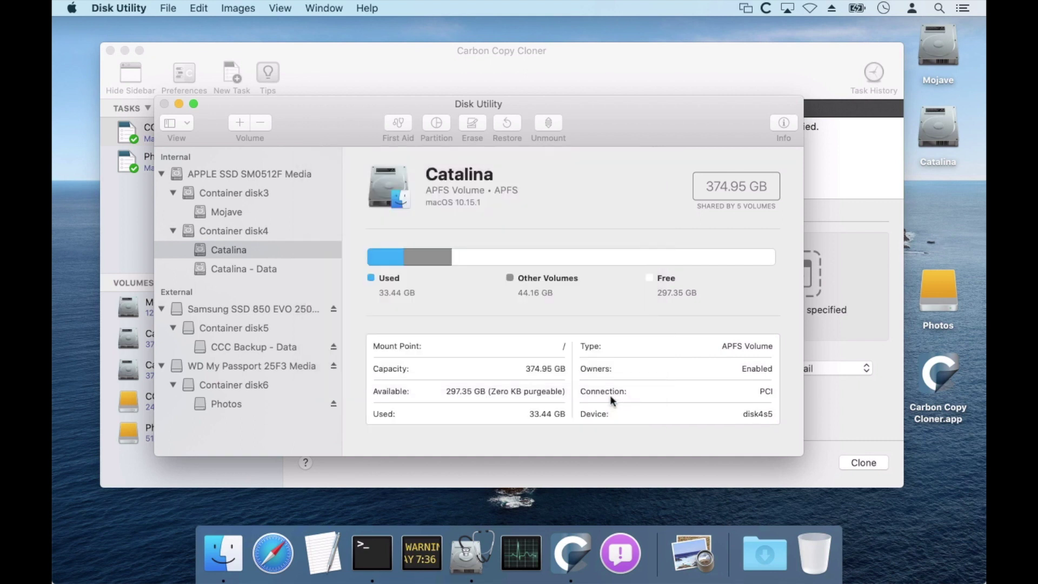
pyautogui.click(258, 348)
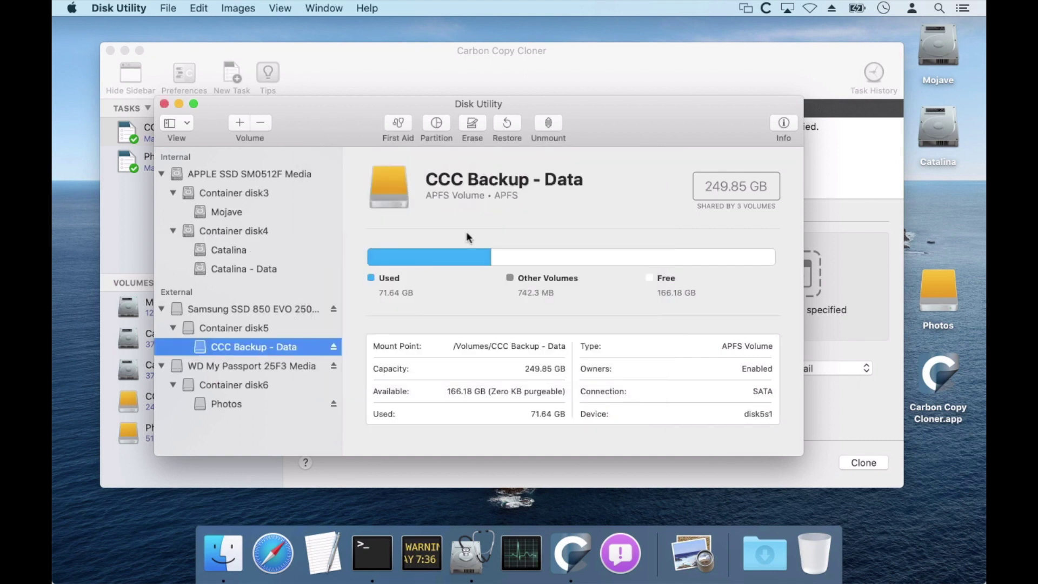
# Rename the CCC Backup - Data volume to 'CCC Backup' and unmount it
pyautogui.click(531, 180)
pyautogui.moveTo(426, 180); pyautogui.dragTo(601, 188)
pyautogui.press('BackSpace')
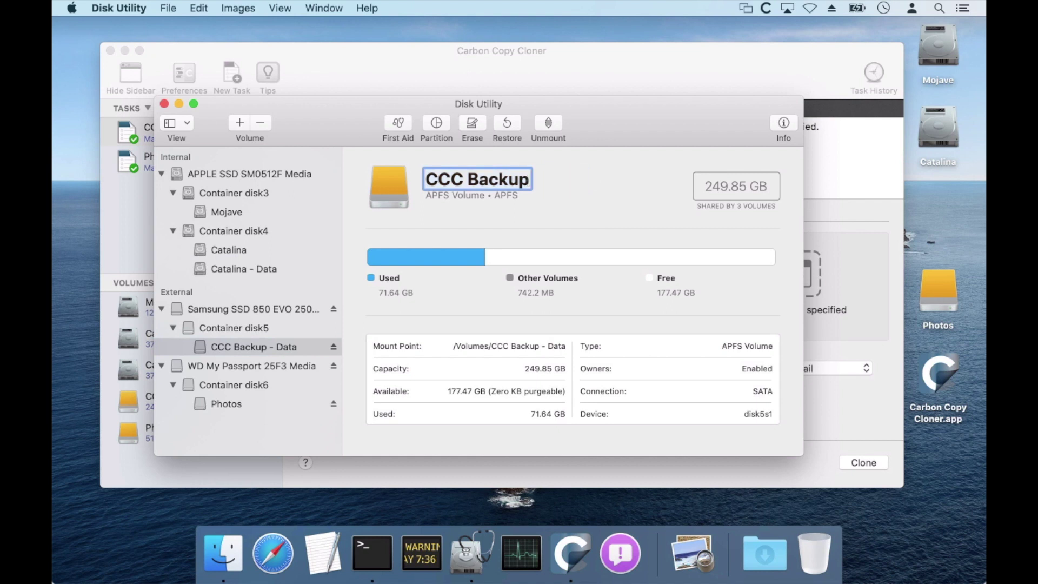
pyautogui.press('Return')
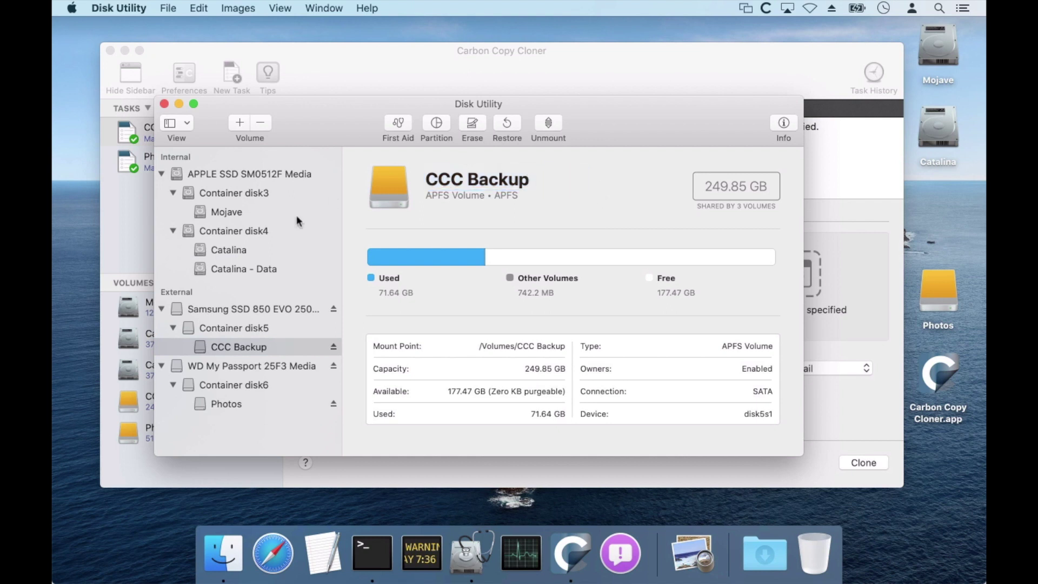
pyautogui.click(549, 123)
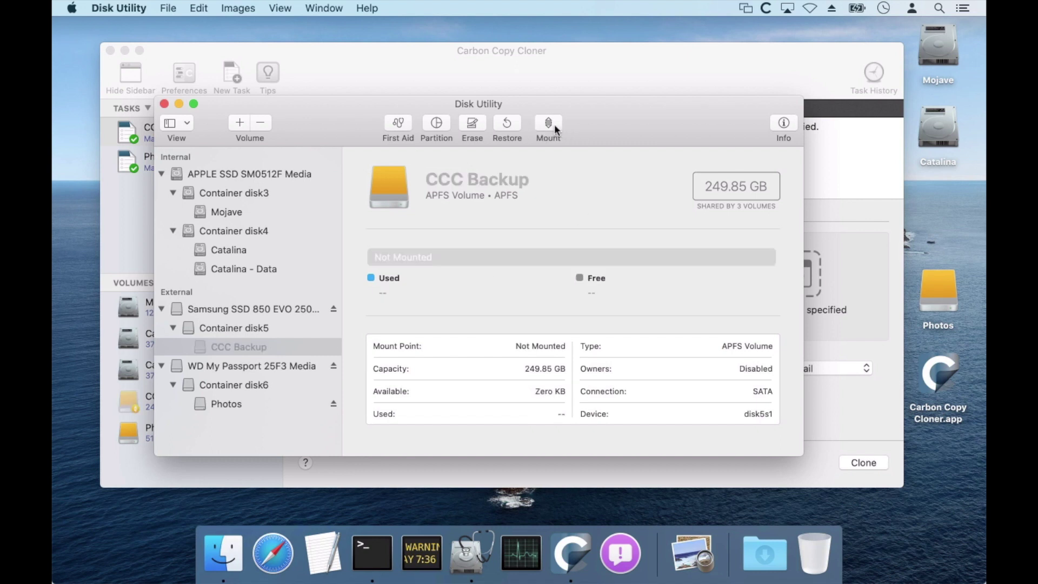
# Mount CCC Backup, check its folders in Finder, and return to Carbon Copy Cloner
pyautogui.click(549, 124)
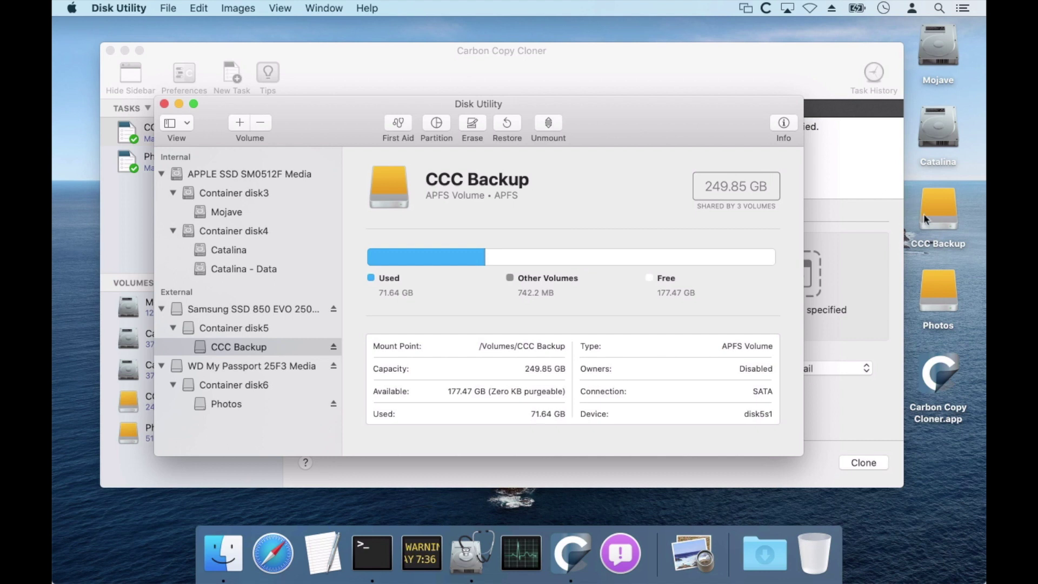
pyautogui.click(946, 224)
pyautogui.doubleClick(946, 224)
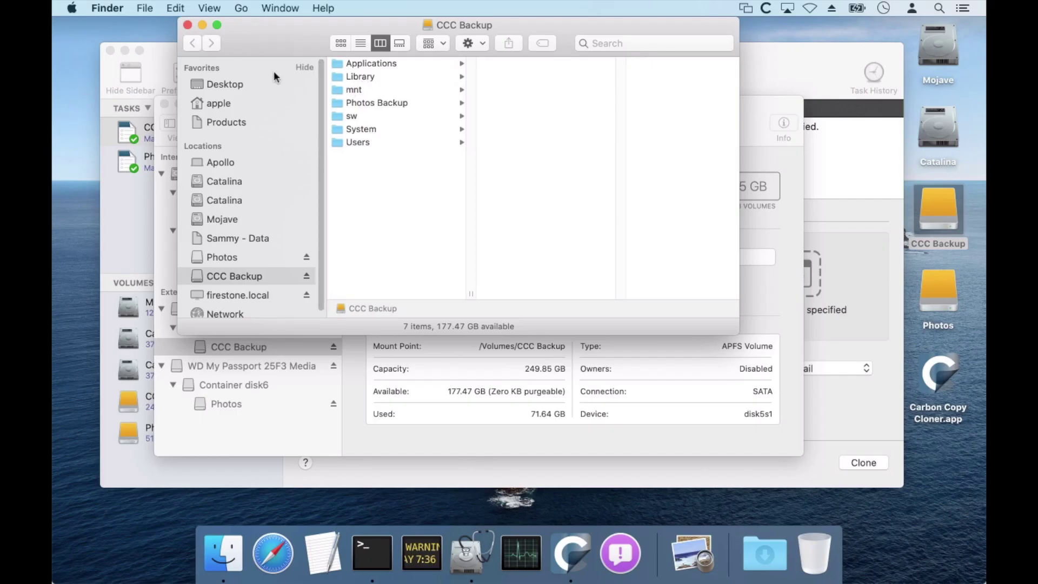
pyautogui.click(187, 25)
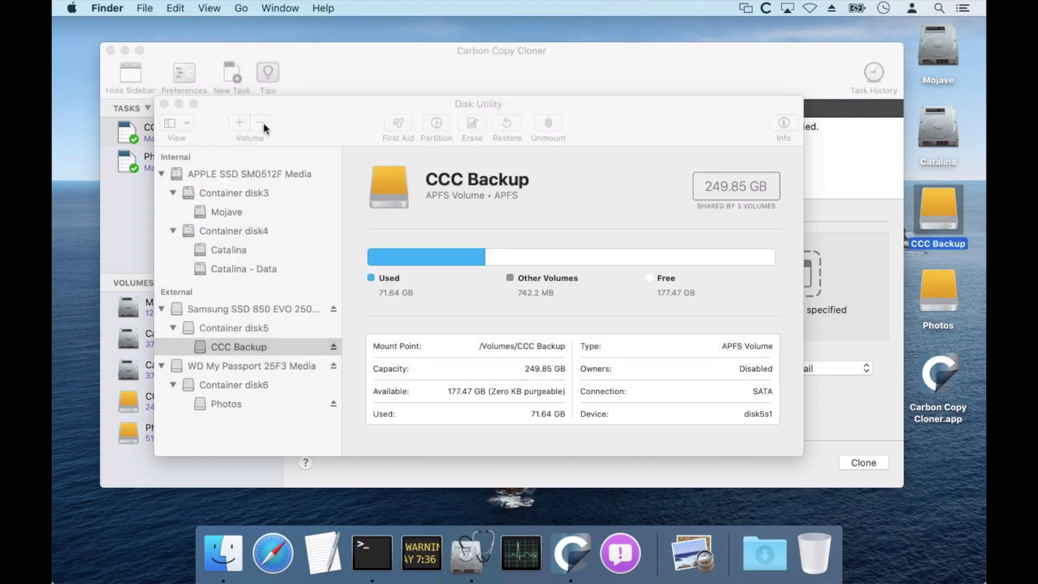
pyautogui.click(314, 123)
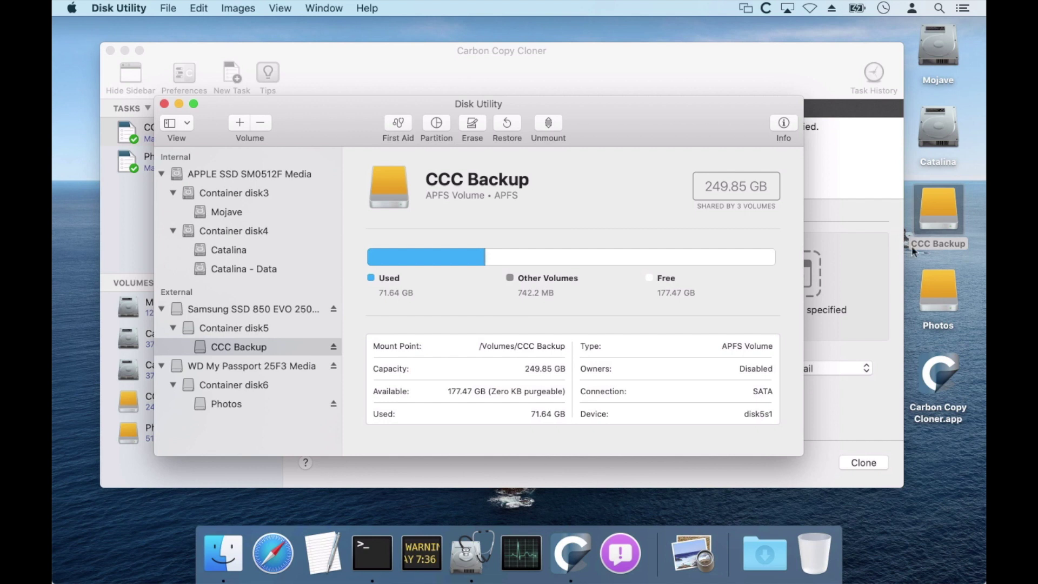
pyautogui.click(605, 51)
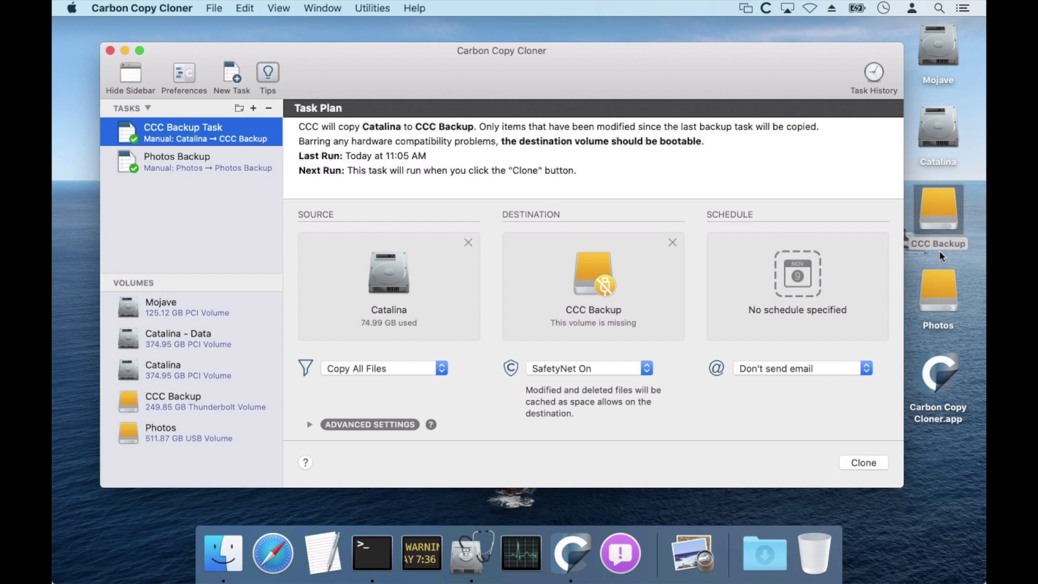
# Recheck CCC Backup's folders in Finder, then select the CCC Backup volume in Disk Utility
pyautogui.doubleClick(939, 216)
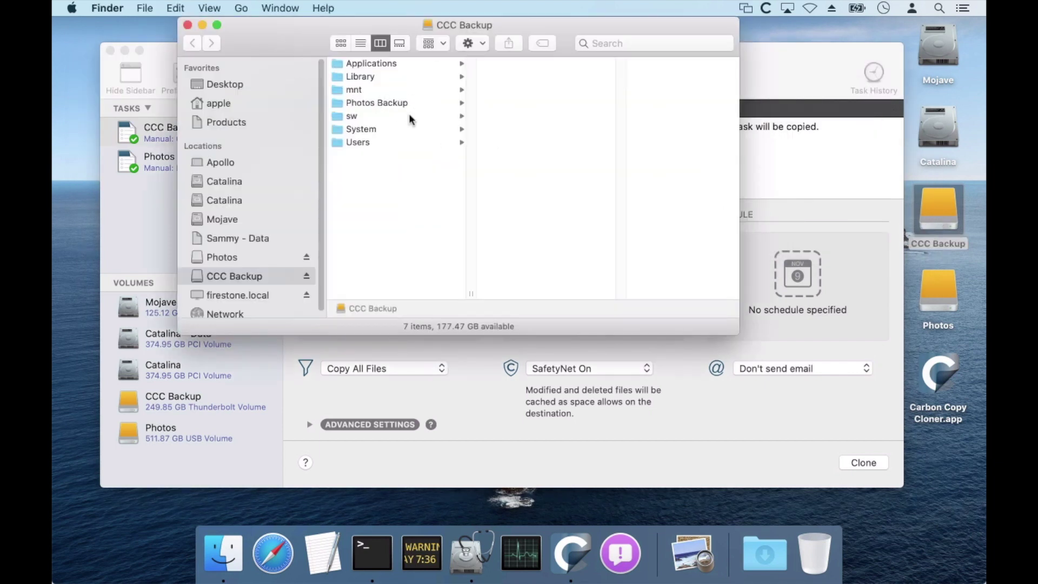
pyautogui.click(187, 25)
pyautogui.click(497, 80)
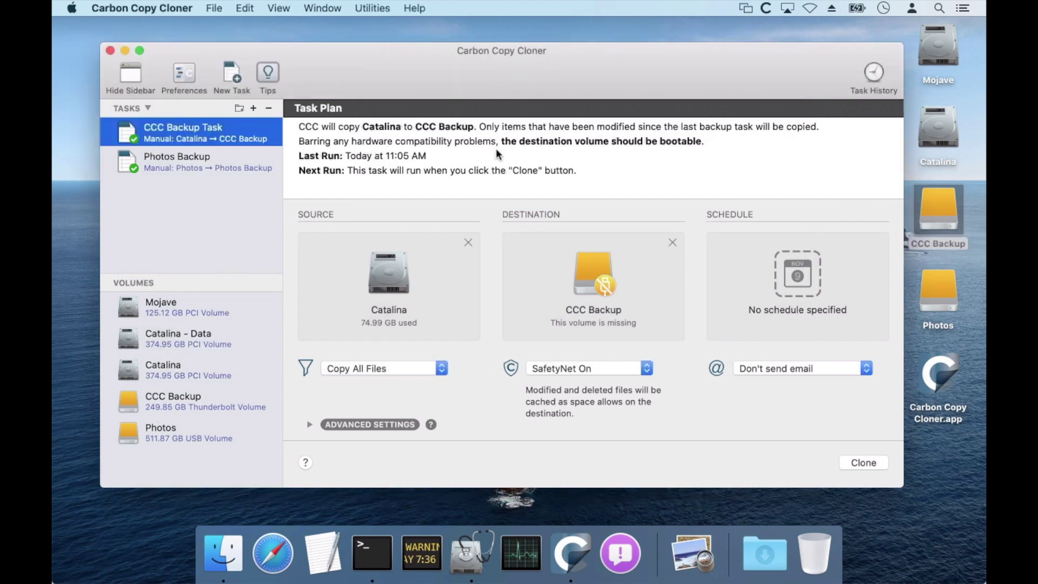
pyautogui.click(474, 546)
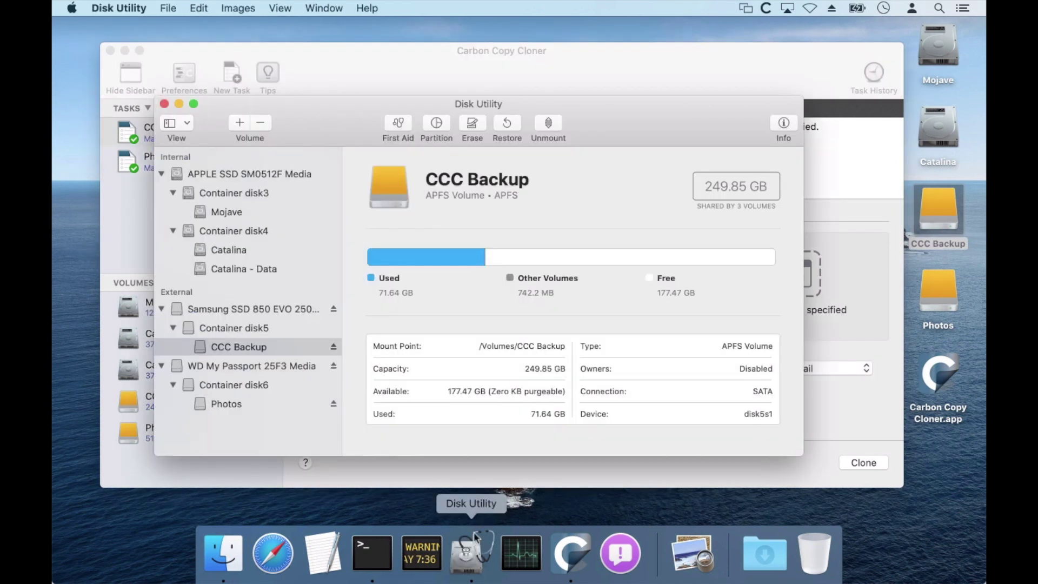
pyautogui.click(287, 348)
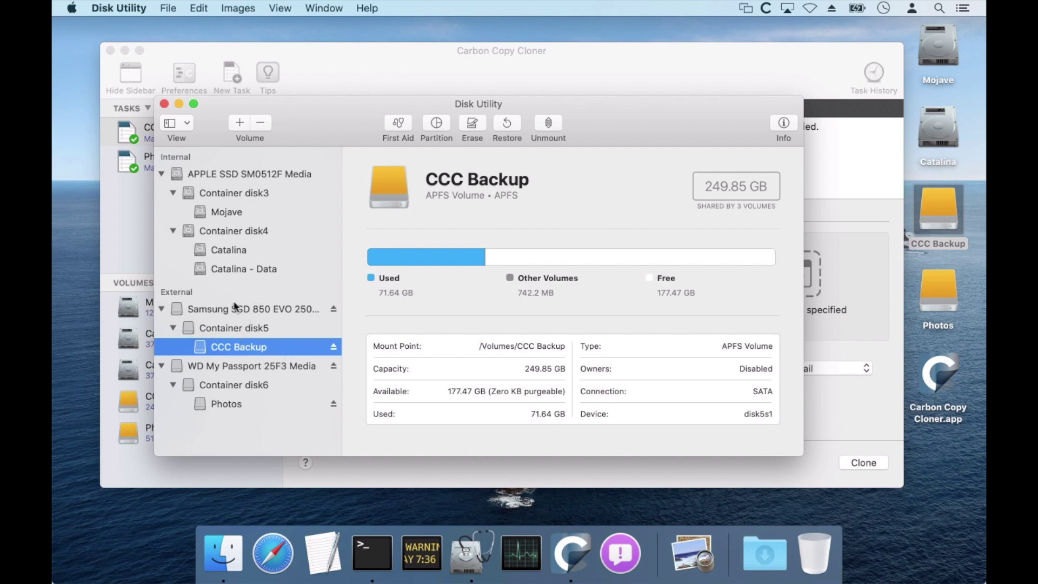
# Add a new APFS volume named 'Photos Backup' to container disk5
pyautogui.click(240, 125)
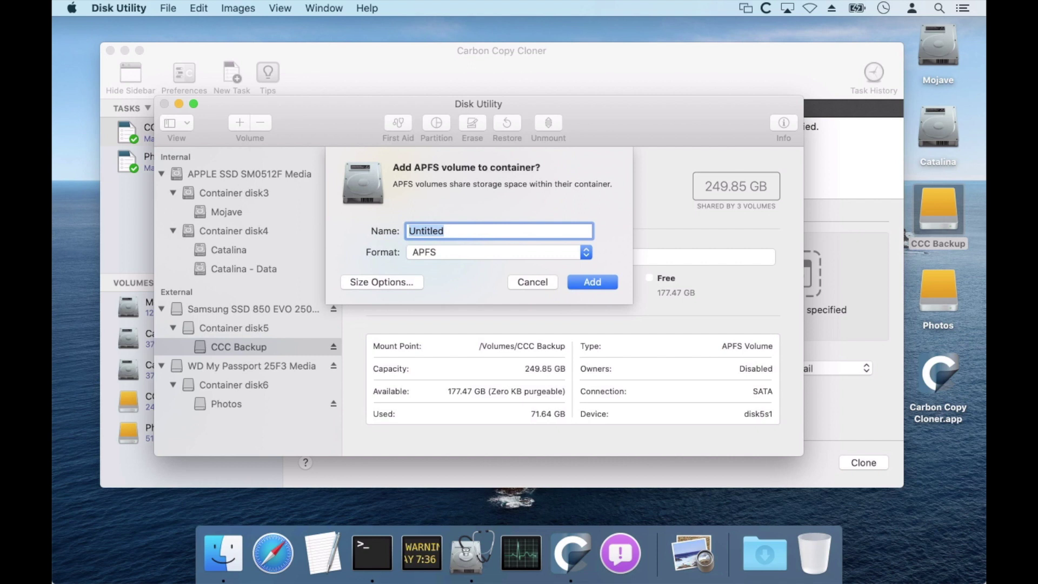
pyautogui.write('Photos Backup')
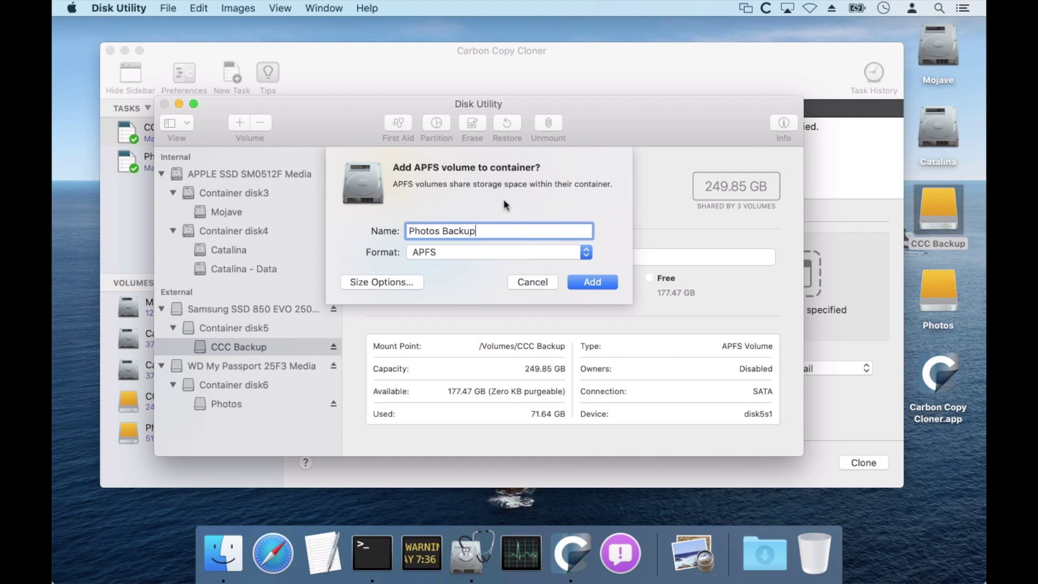
pyautogui.click(592, 282)
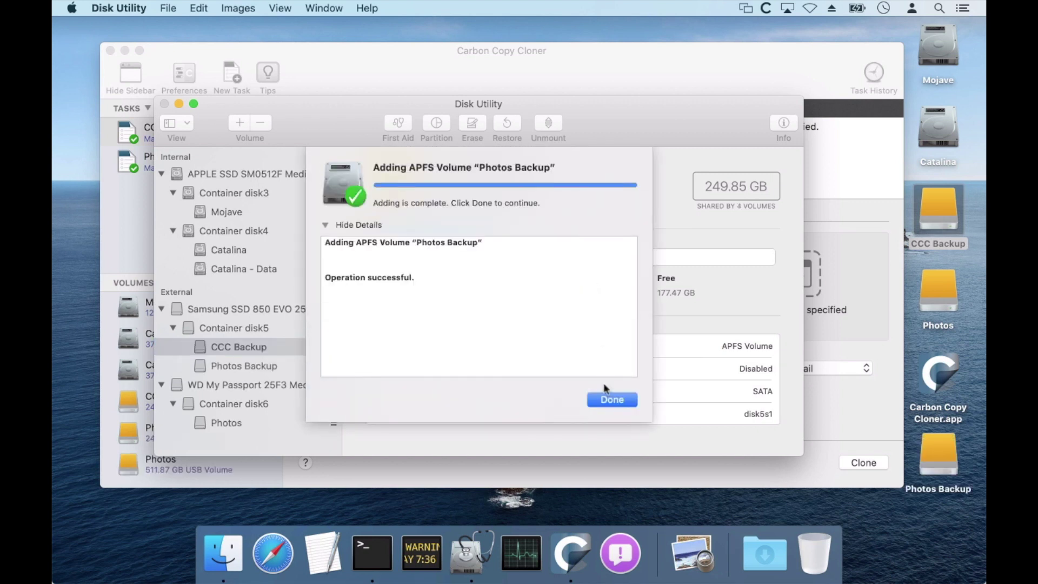
pyautogui.click(611, 400)
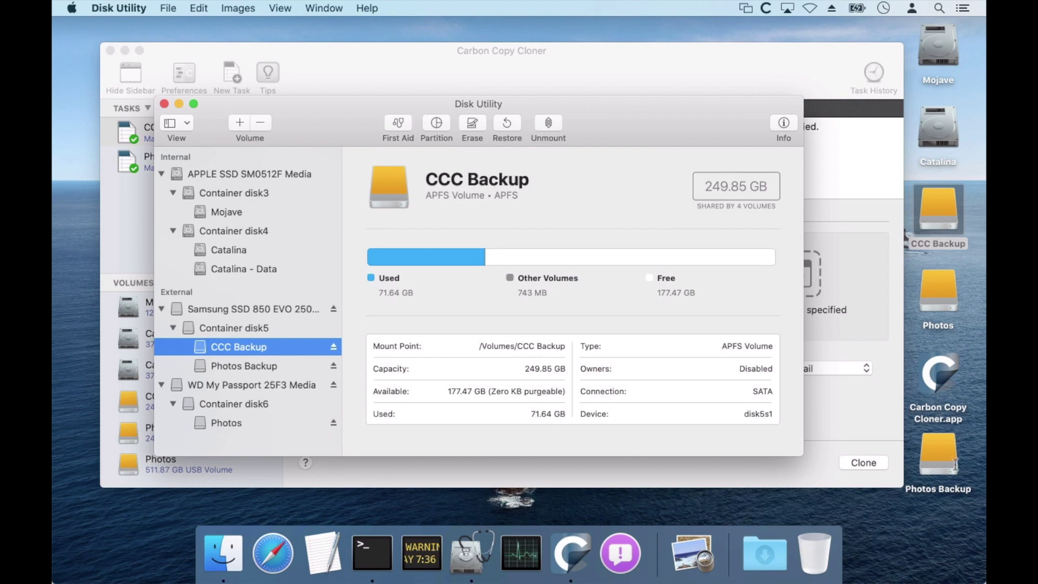
pyautogui.click(729, 80)
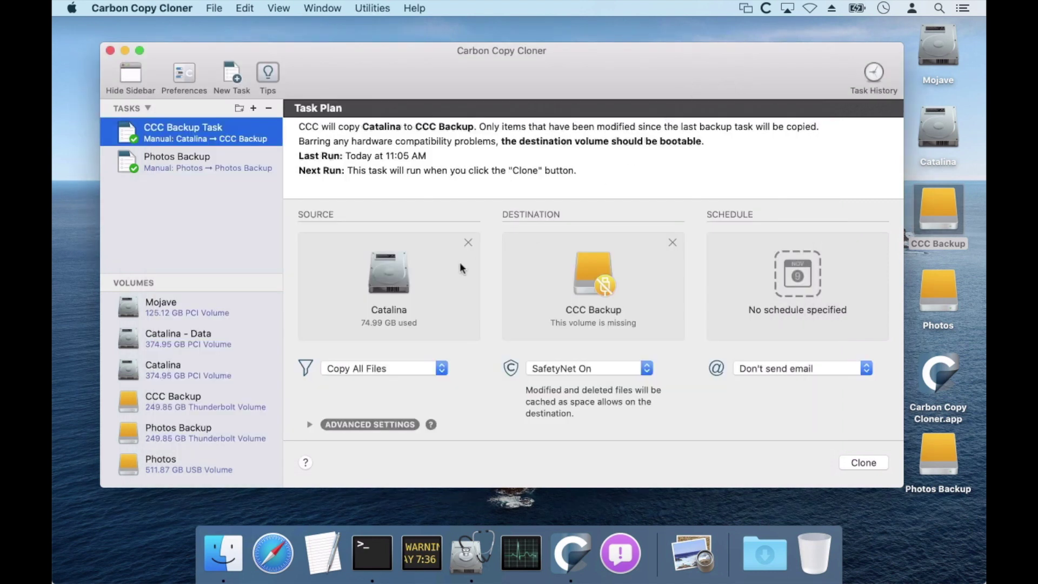
# Create a new task targeting the Photos Backup volume, with CCC Backup's folders open in Finder
pyautogui.click(253, 108)
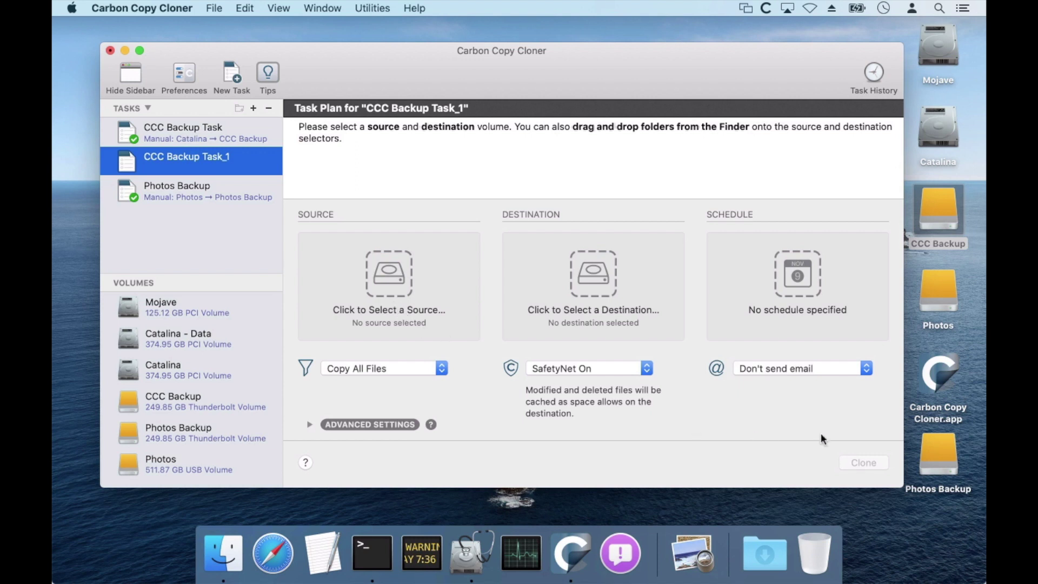
pyautogui.moveTo(924, 464)
pyautogui.mouseDown()
pyautogui.moveTo(868, 413)
pyautogui.moveTo(621, 269)
pyautogui.moveTo(595, 268)
pyautogui.mouseUp()
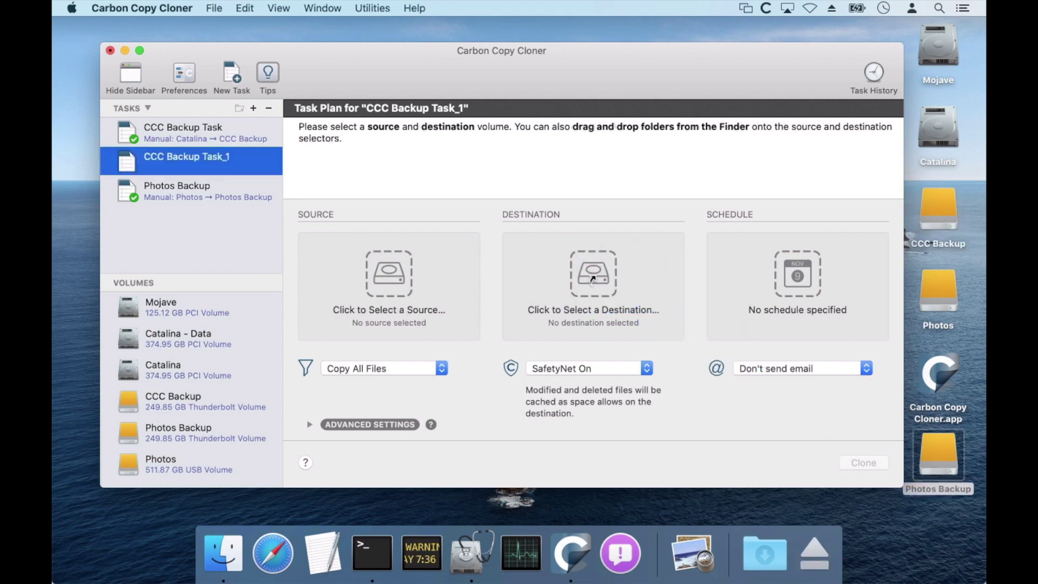
pyautogui.doubleClick(938, 212)
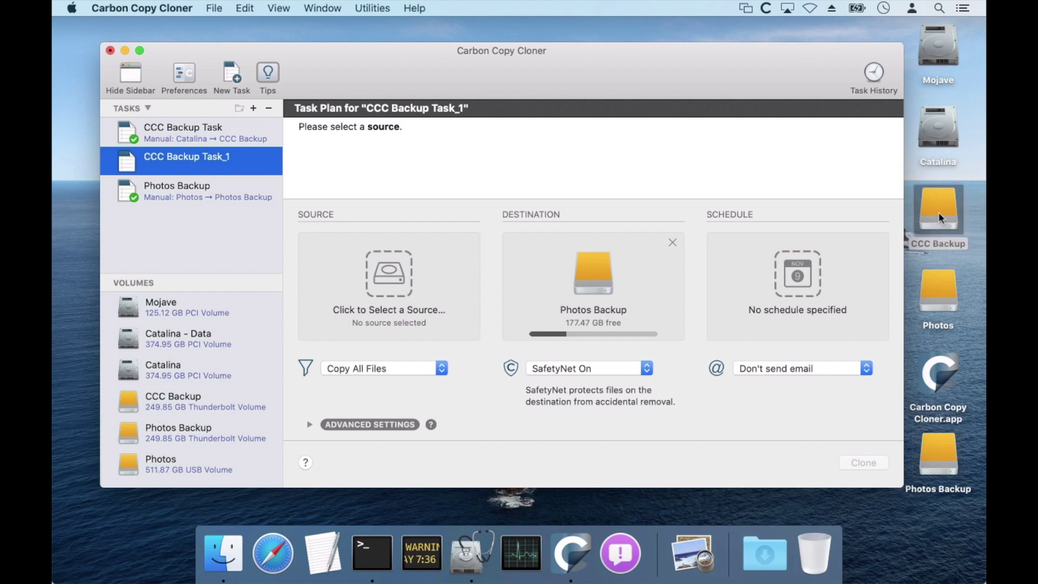
pyautogui.moveTo(386, 31); pyautogui.dragTo(706, 259)
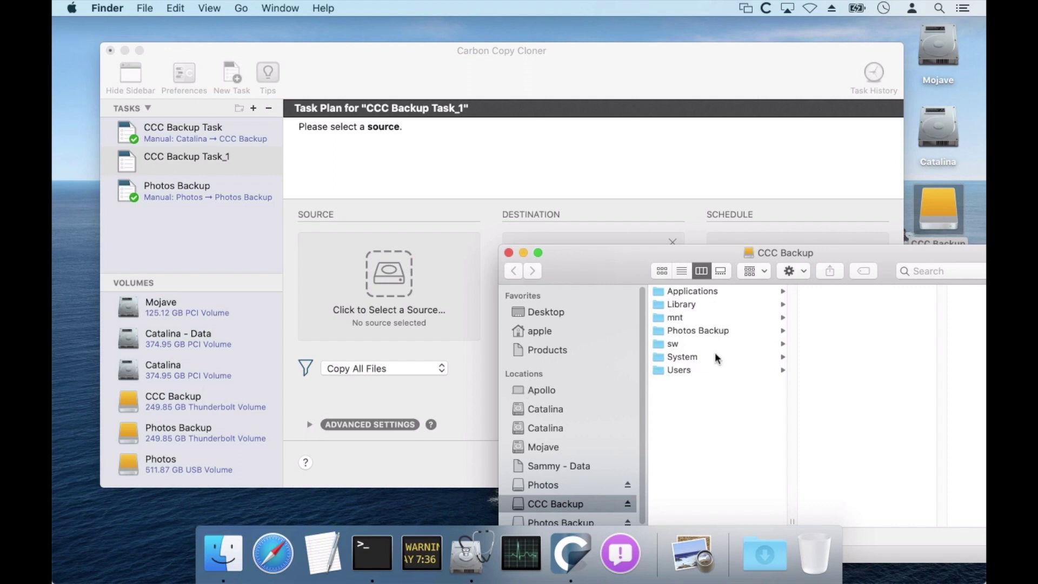
# Set CCC Backup's Photos Backup folder as CCC Backup Task_1's source and run the backup
pyautogui.moveTo(718, 329); pyautogui.dragTo(393, 280)
pyautogui.click(509, 252)
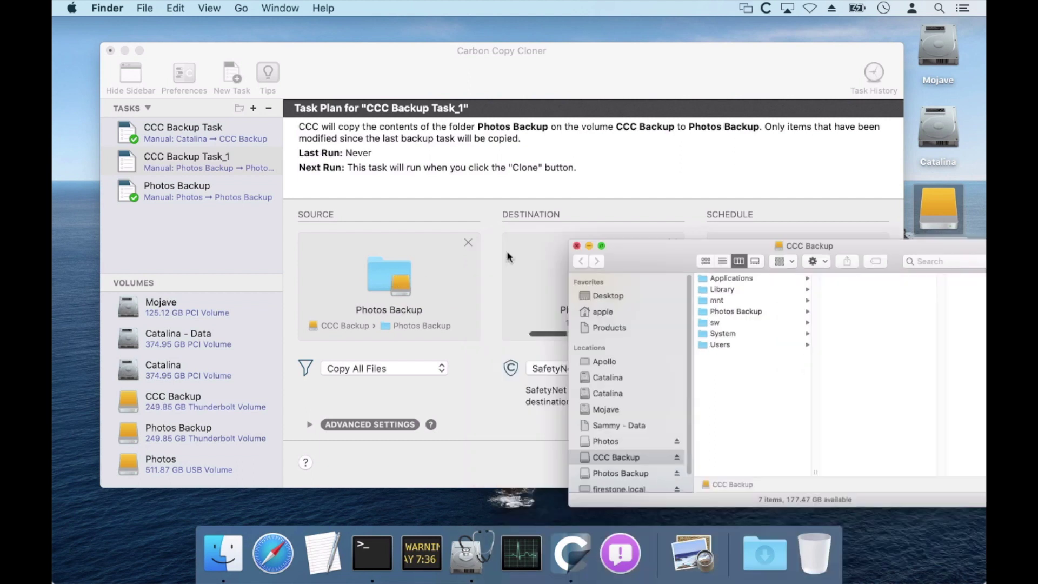
pyautogui.click(613, 208)
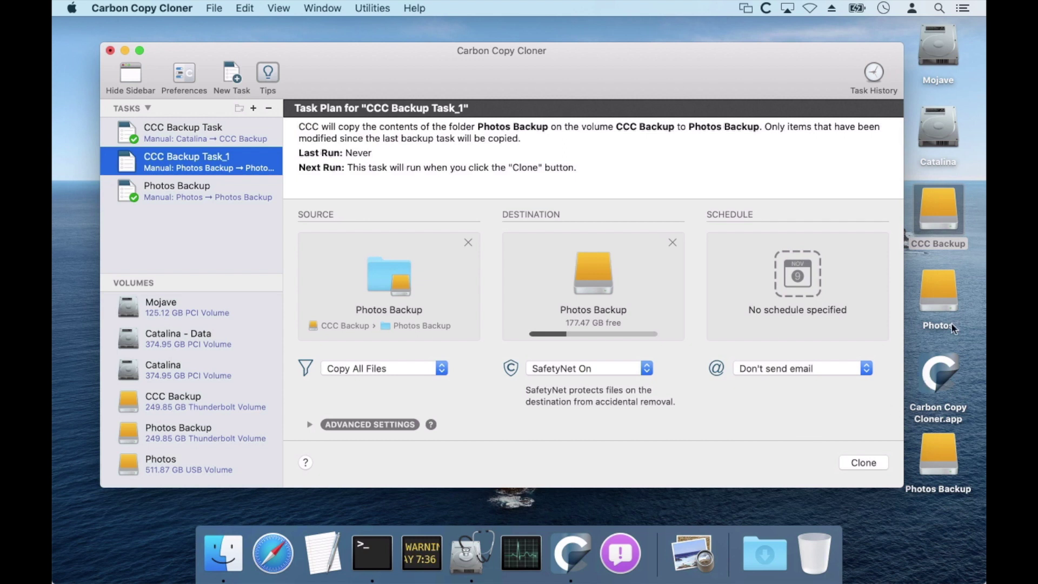
pyautogui.click(858, 463)
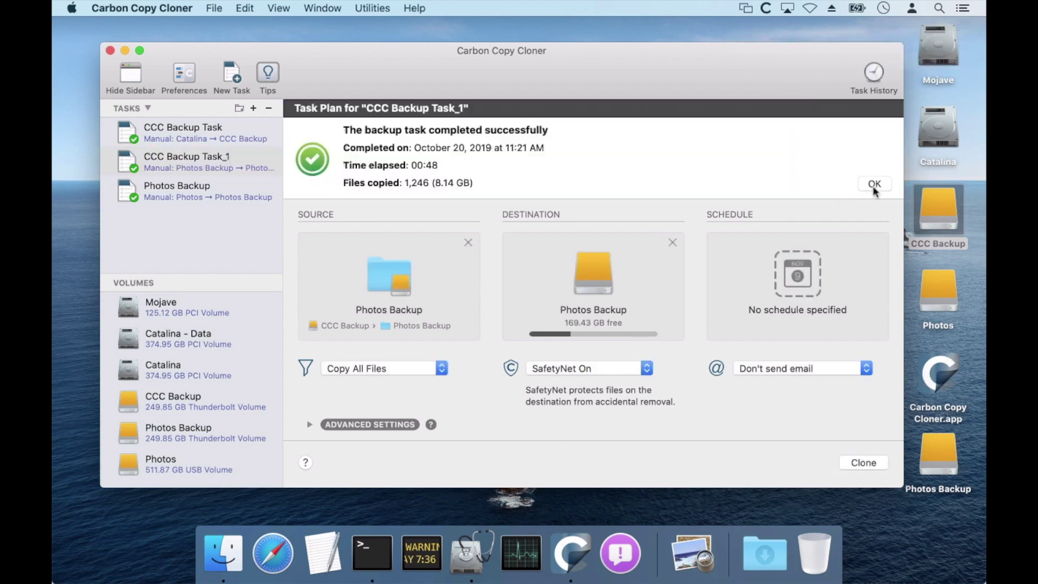
# Delete CCC Backup Task_1 after the finished backup, then check the Photos Backup volume's contents
pyautogui.click(872, 185)
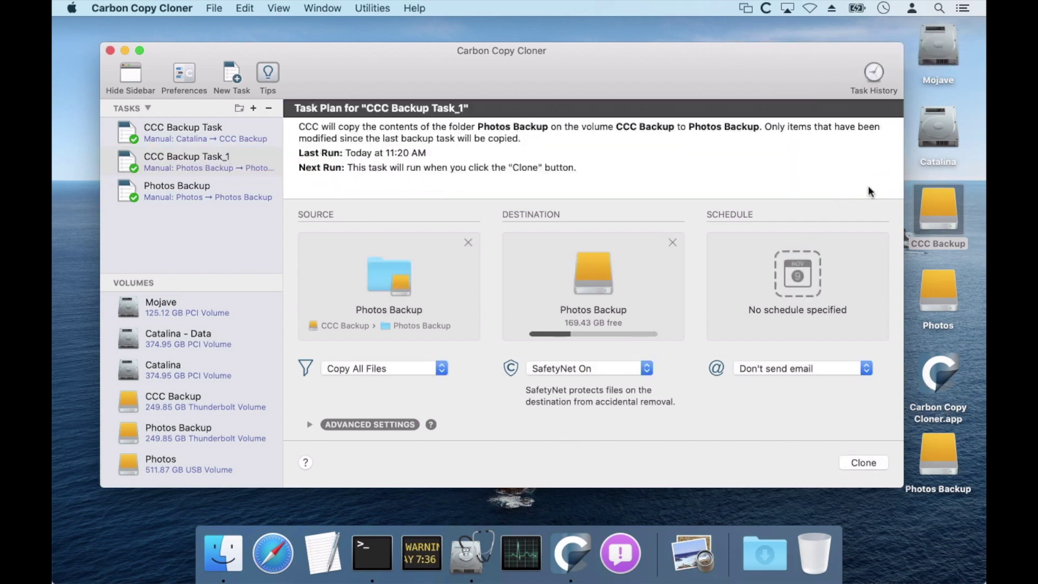
pyautogui.click(269, 109)
pyautogui.click(534, 176)
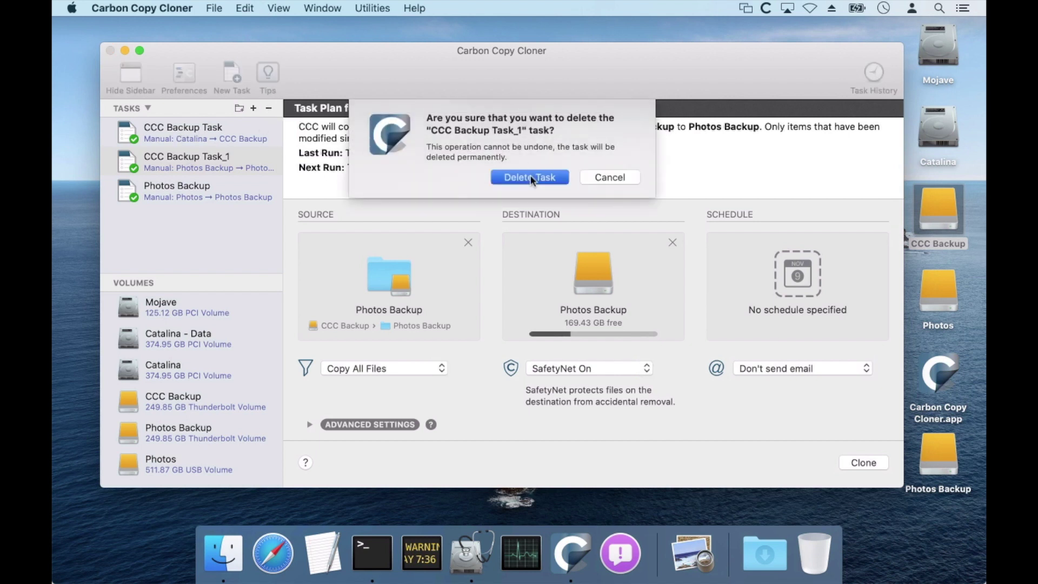
pyautogui.doubleClick(938, 456)
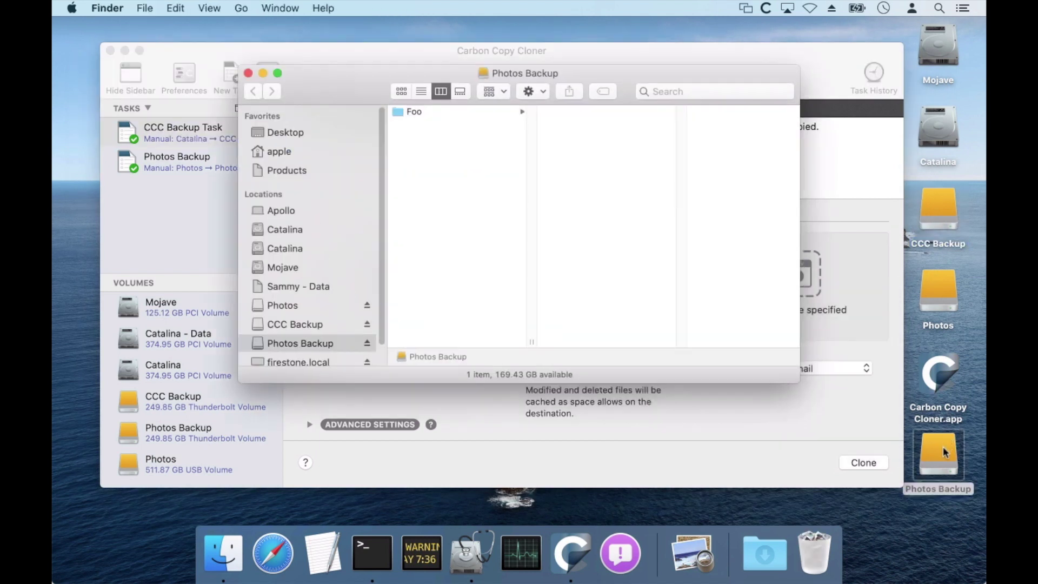
pyautogui.click(248, 73)
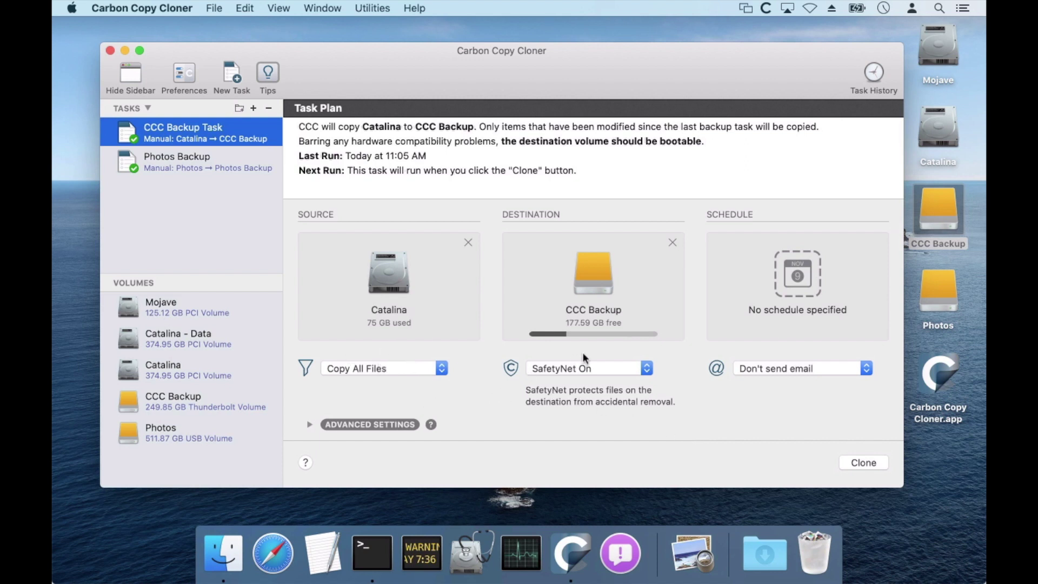
# Show the Photos Backup task plan, which copies Photos (8.16 GB) to CCC Backup's Photos Backup folder
pyautogui.click(196, 160)
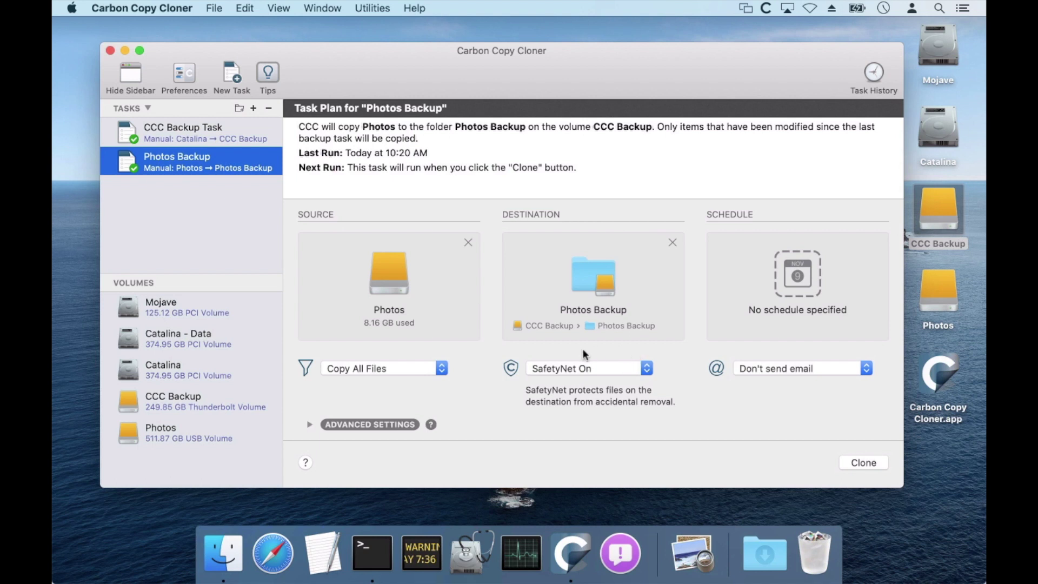
# Clear the Photos Backup task's destination and add a 'Photos Backup' APFS volume to CCC Backup's container
pyautogui.click(672, 242)
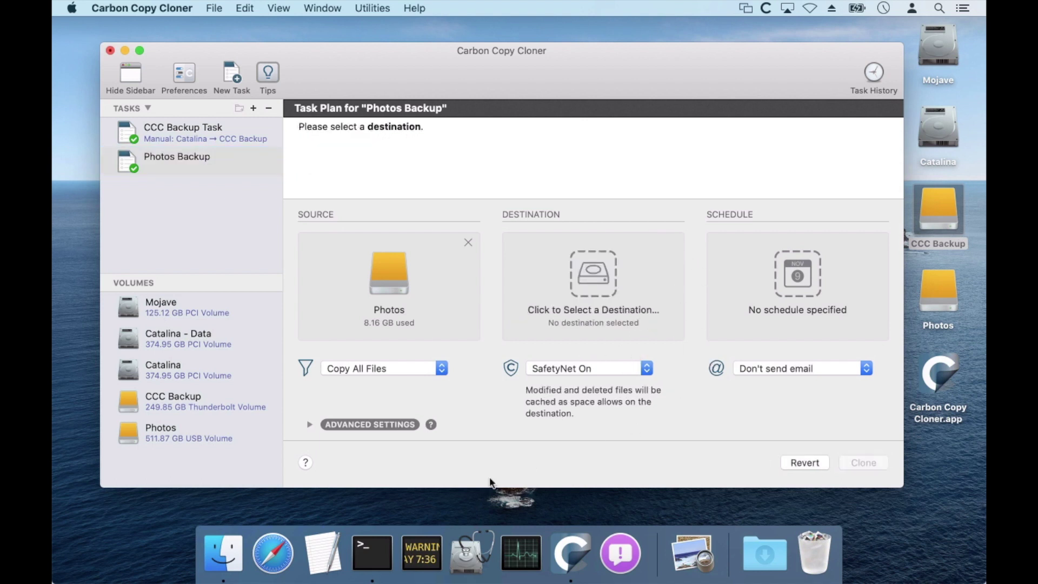
pyautogui.click(473, 556)
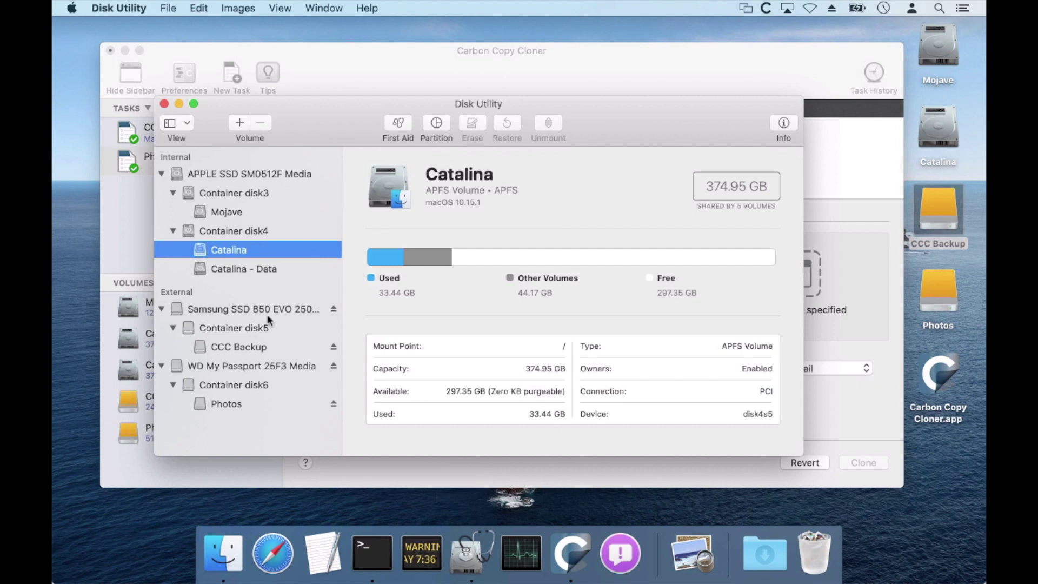
pyautogui.click(250, 346)
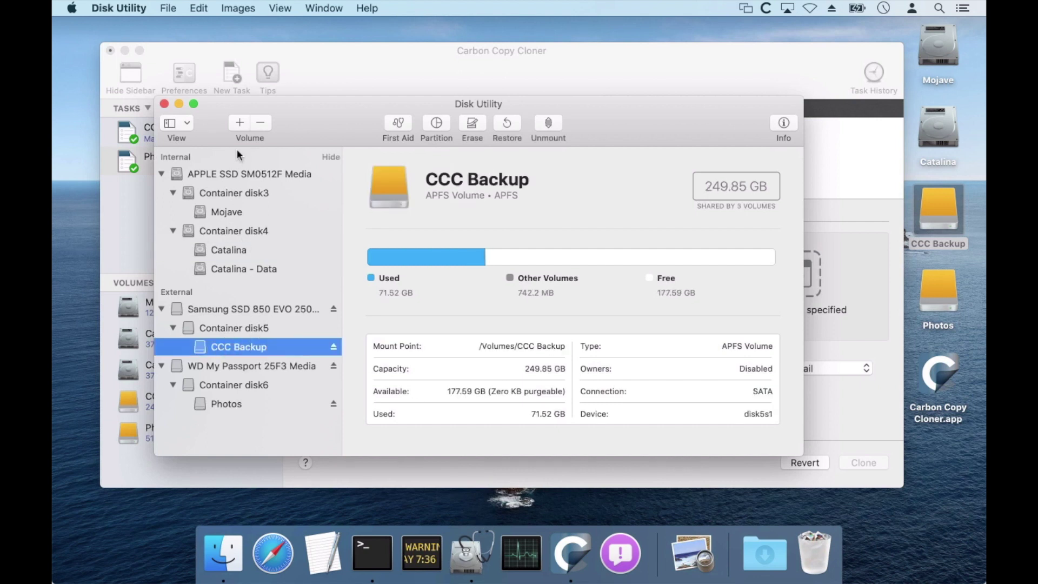
pyautogui.click(239, 122)
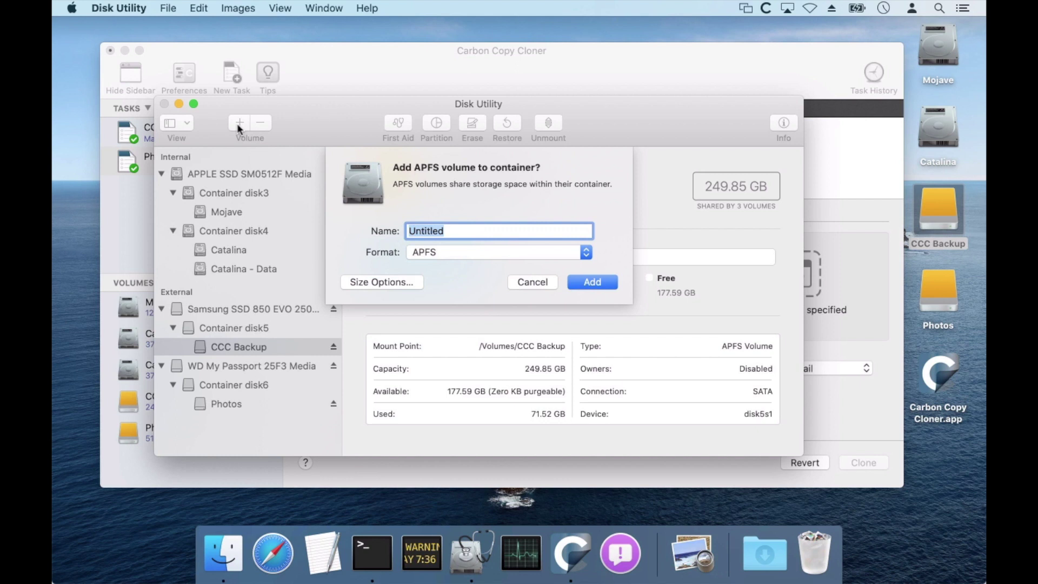
pyautogui.write('Photos Backup')
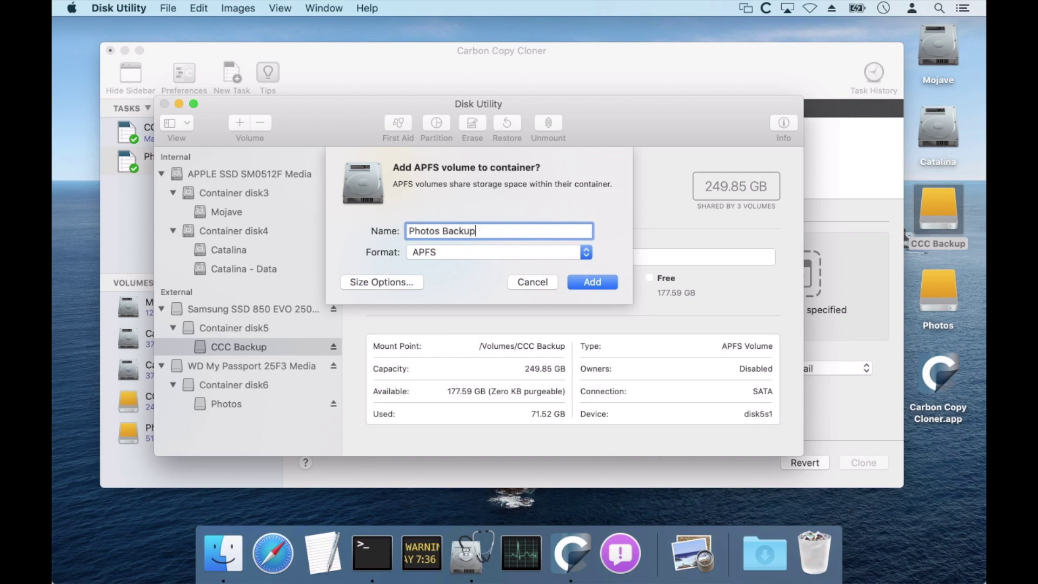
pyautogui.click(583, 283)
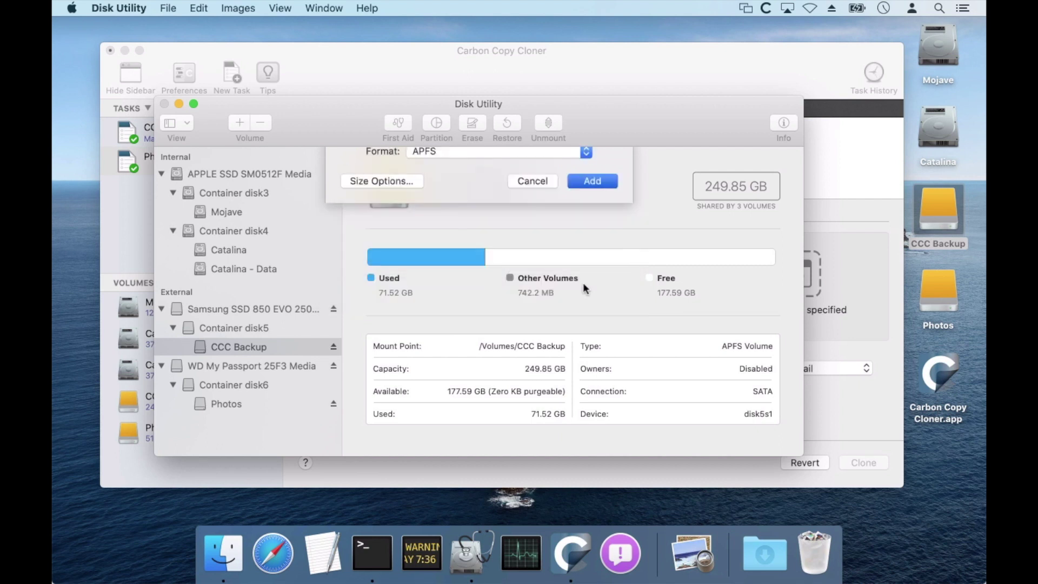
pyautogui.click(714, 400)
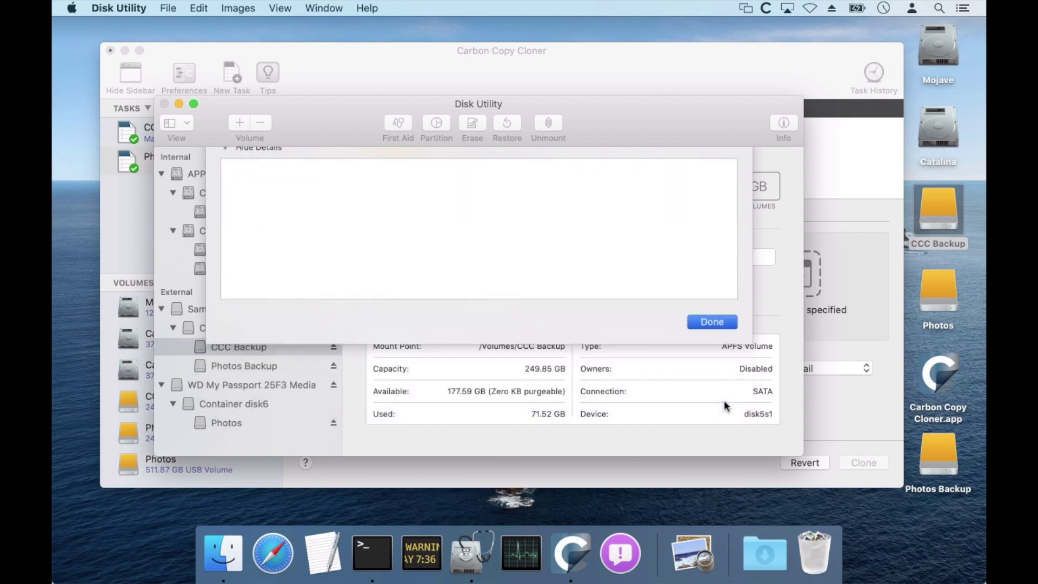
pyautogui.click(879, 175)
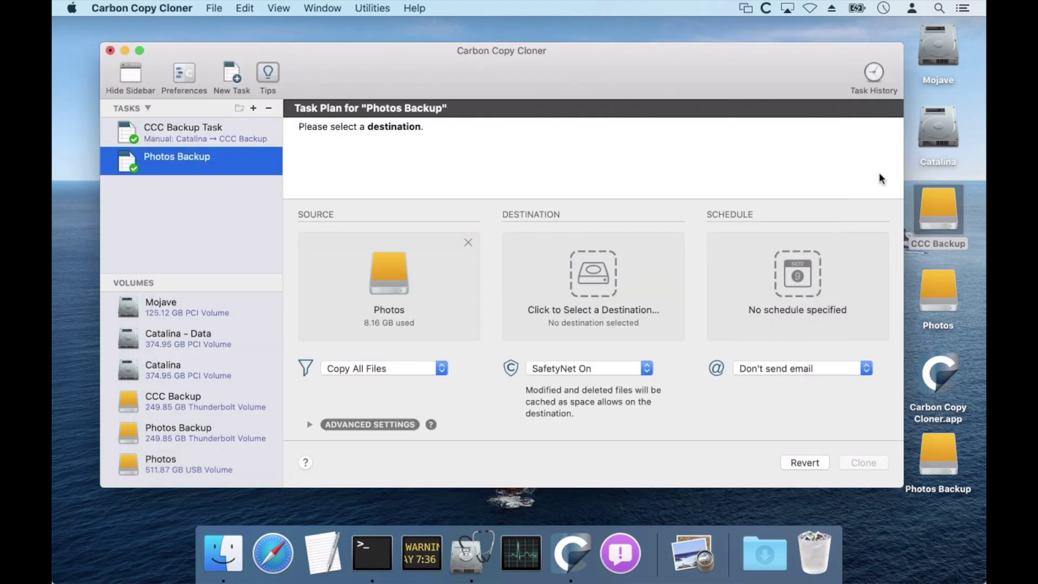
# Choose the Photos Backup volume as the task's destination and confirm it in Disk Utility
pyautogui.click(597, 273)
pyautogui.click(718, 212)
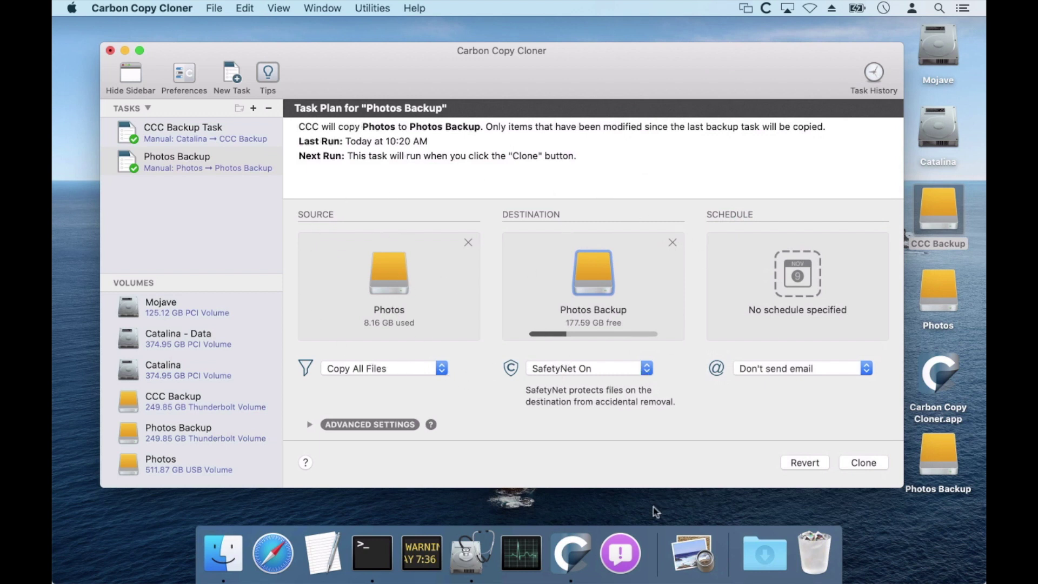
pyautogui.click(466, 551)
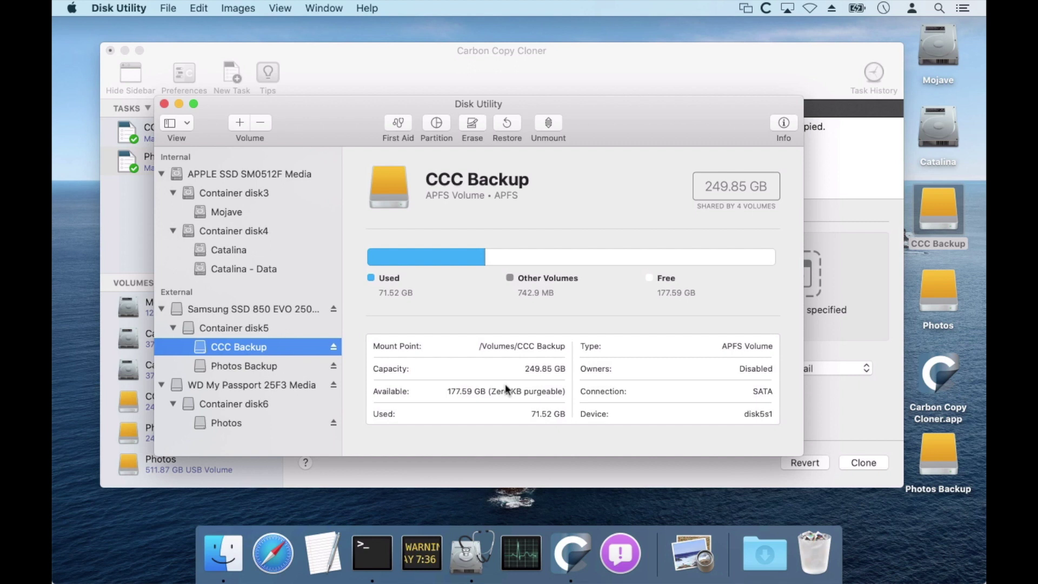
pyautogui.click(435, 64)
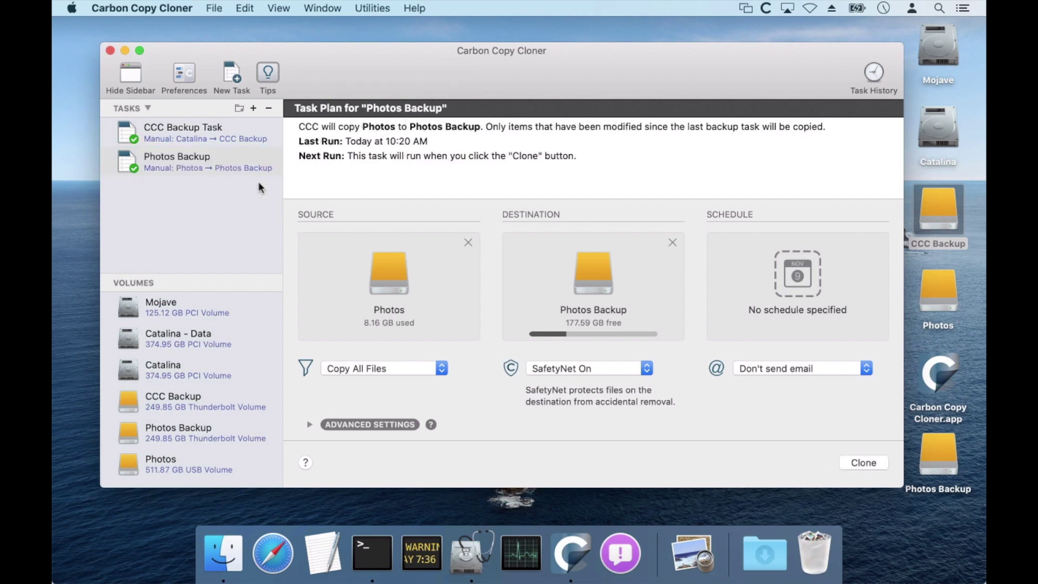
# Switch between the CCC Backup Task and Photos Backup task plans to compare them
pyautogui.click(184, 132)
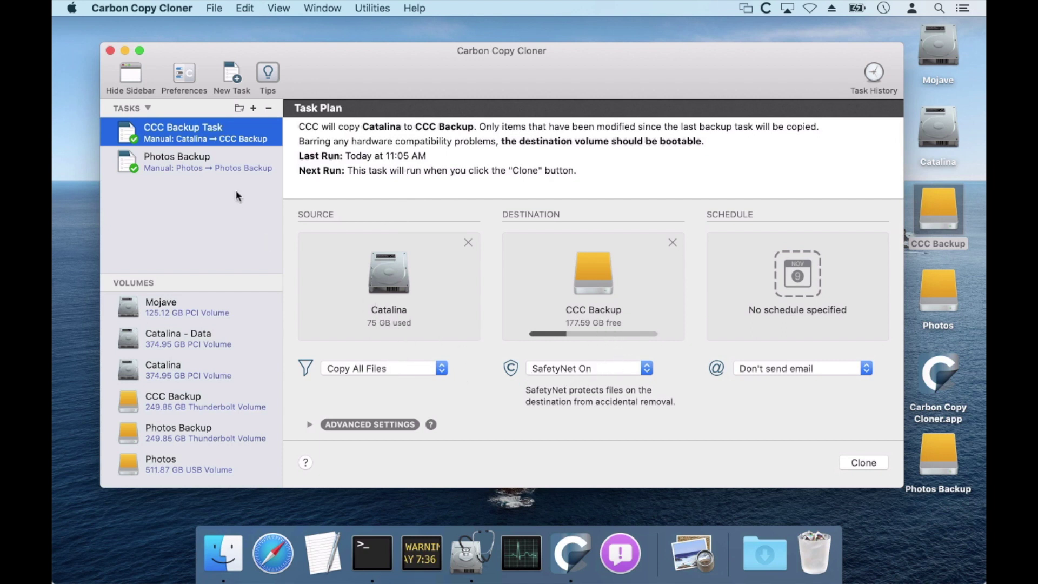
pyautogui.click(236, 166)
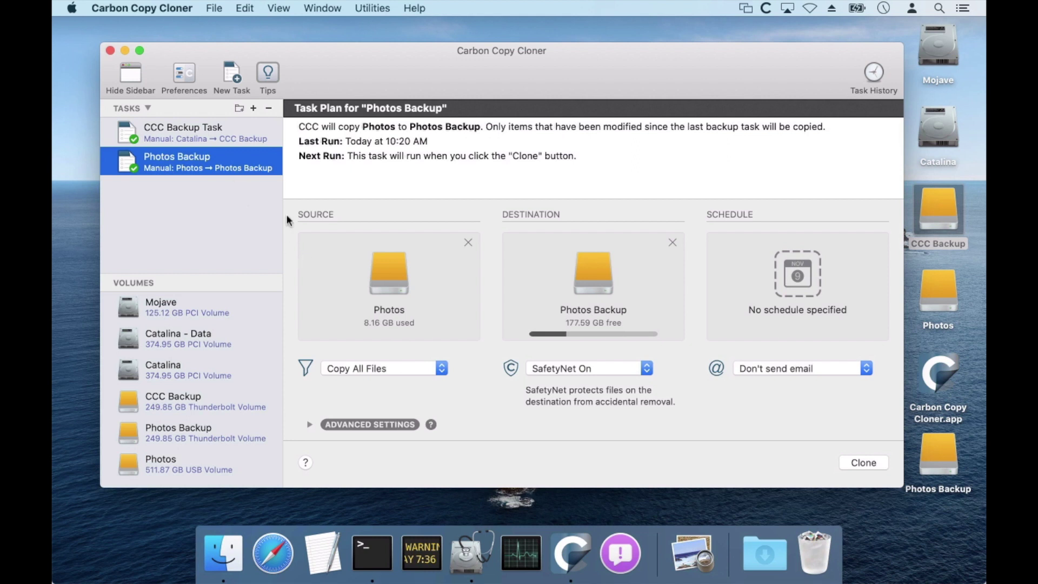
pyautogui.click(239, 130)
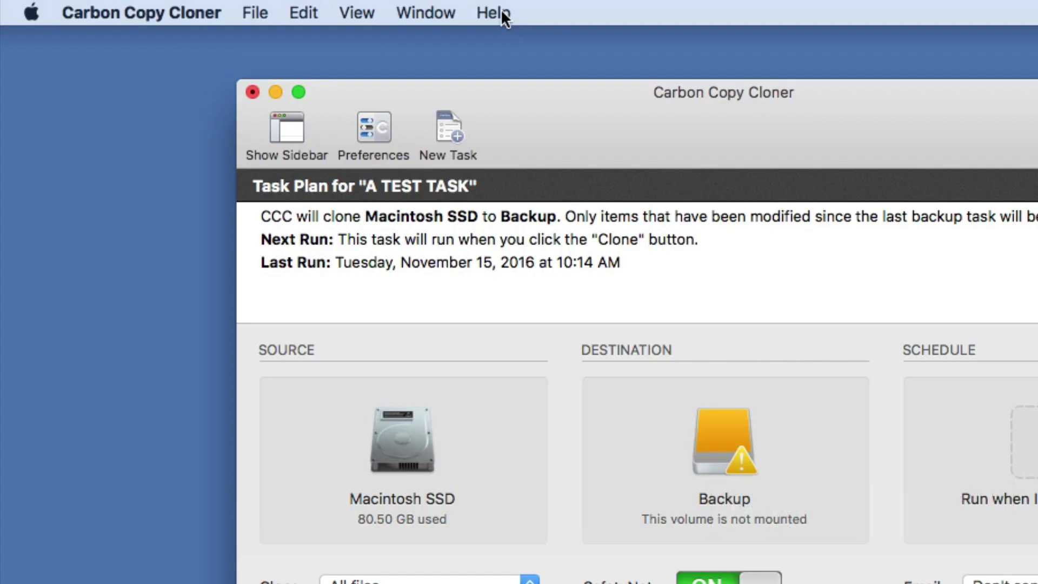
# Search Carbon Copy Cloner Help for 'recovery hd', then open the Ask a Question About CCC form
pyautogui.click(502, 13)
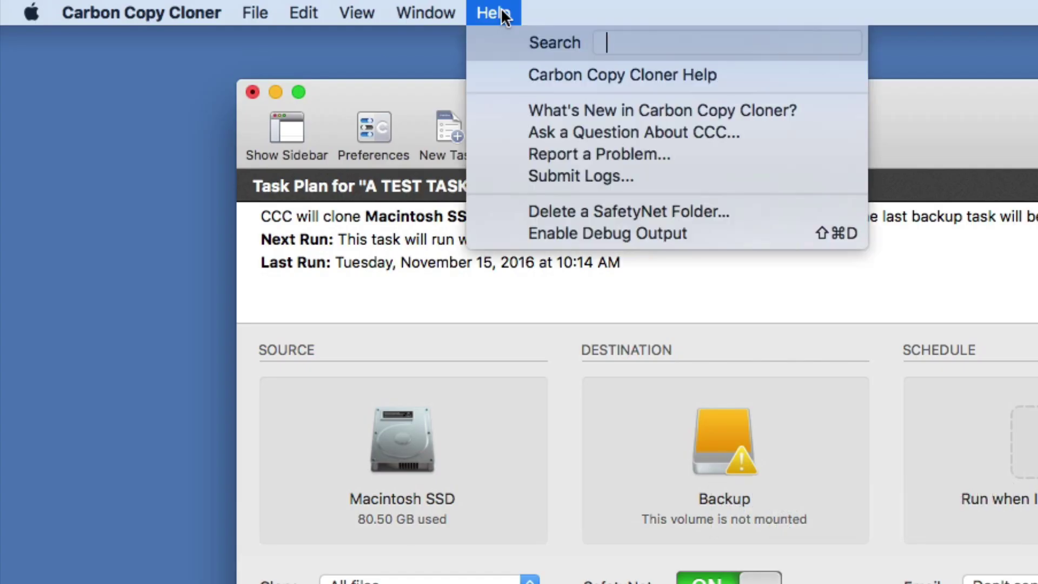
pyautogui.click(524, 76)
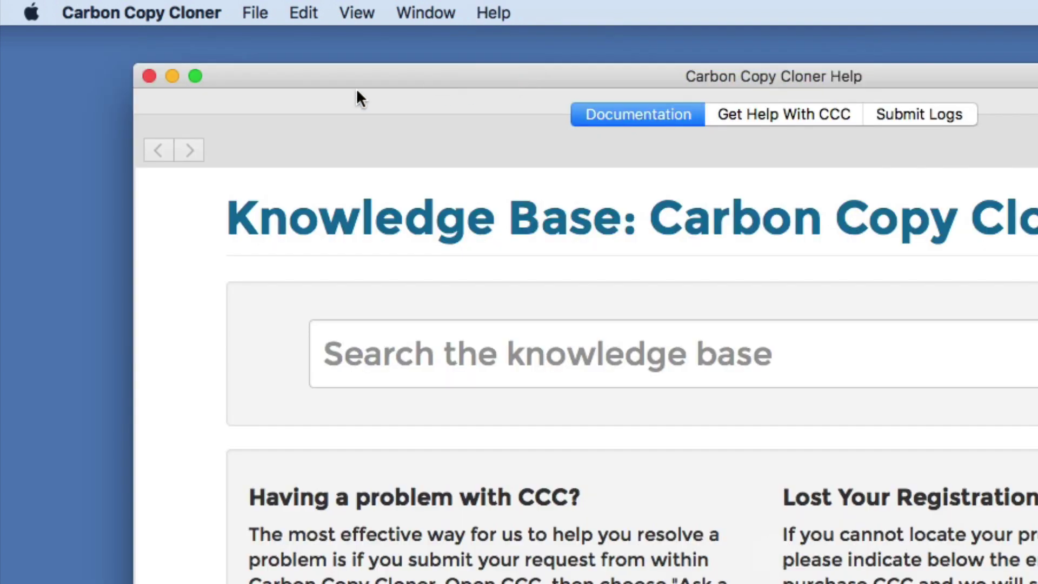
pyautogui.click(451, 339)
pyautogui.write('reco')
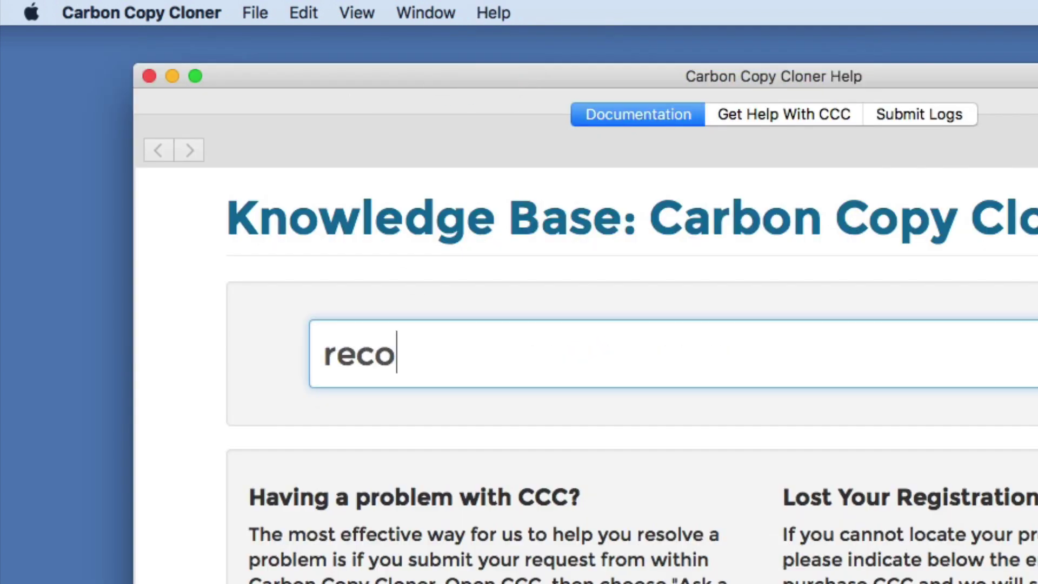
pyautogui.write('very hd')
pyautogui.press('Return')
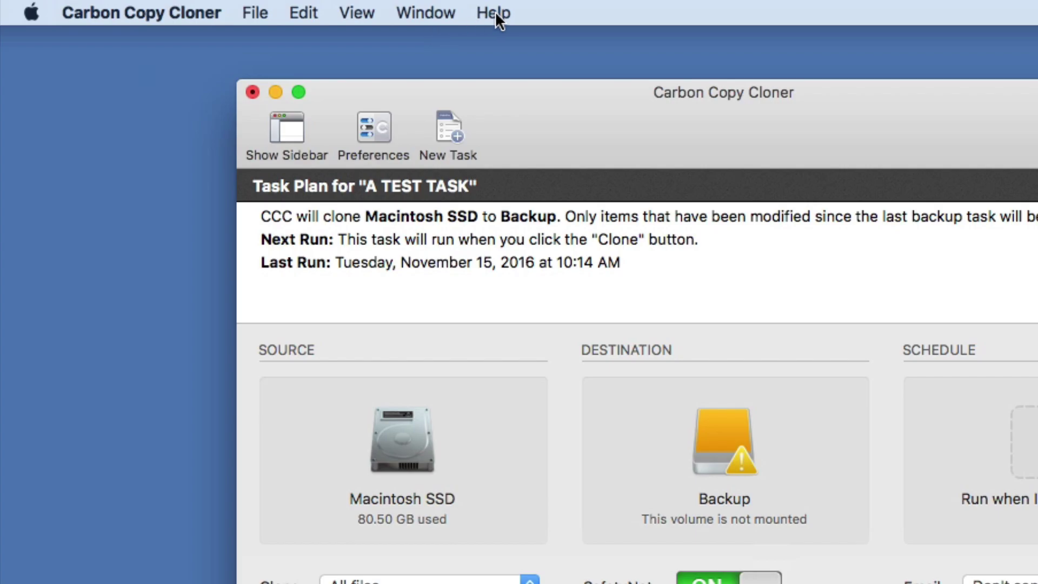
pyautogui.click(493, 12)
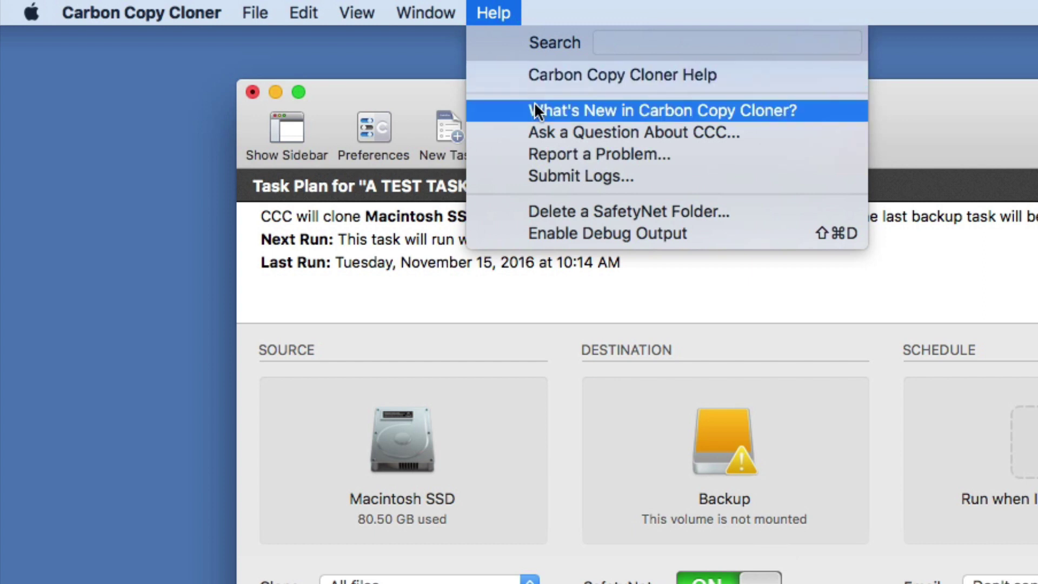
pyautogui.click(543, 126)
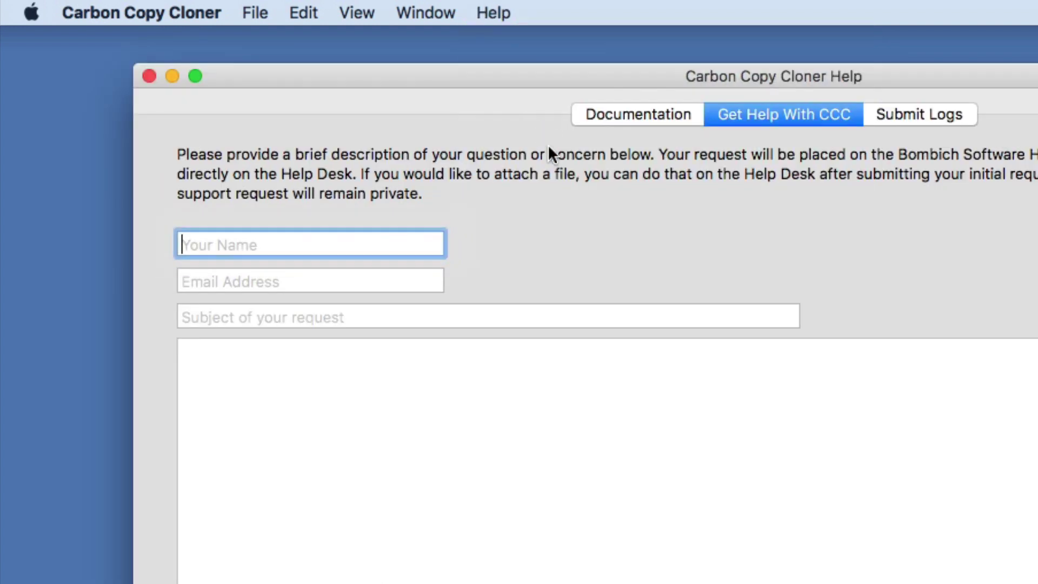